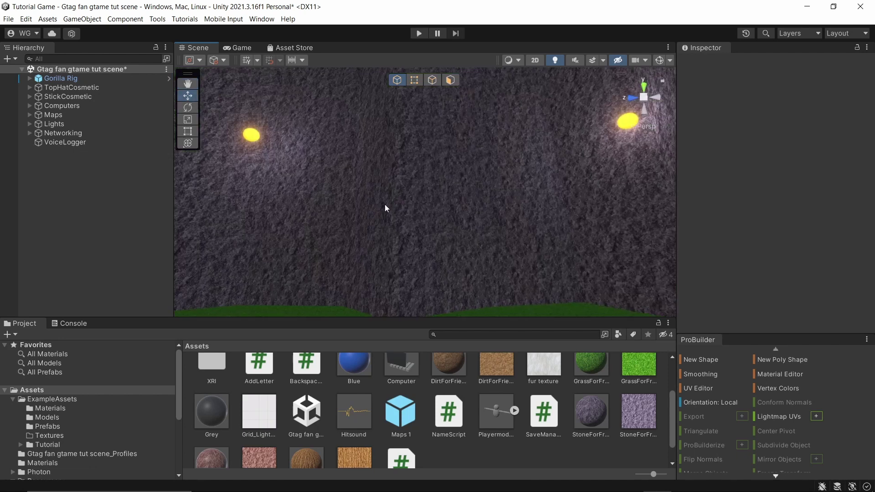
Inspect the glowing Light sphere on the stone wall and the Bloom settings of the Empty object under Networking.
right_drag(385, 201, 559, 223)
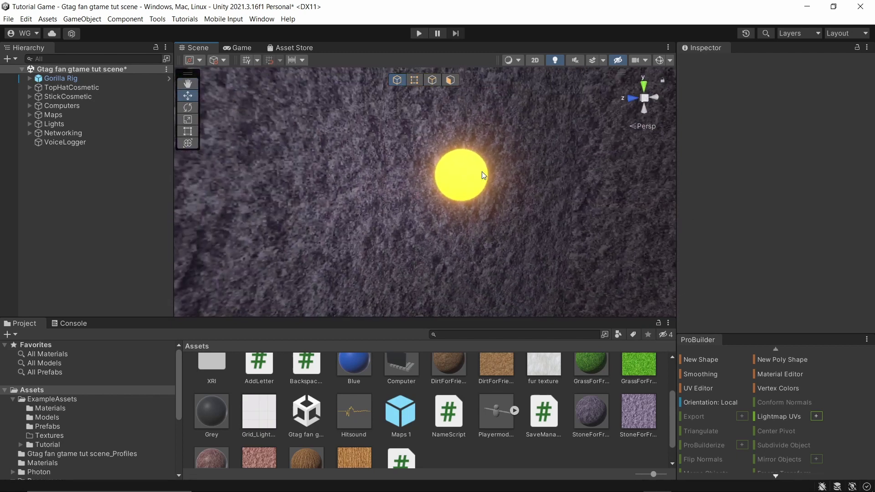
click(481, 173)
right_drag(495, 191, 31, 134)
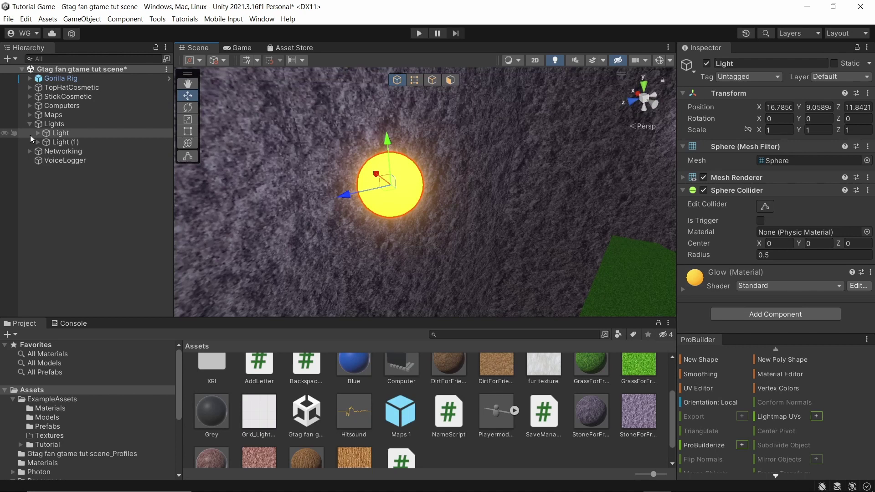
click(30, 151)
click(60, 160)
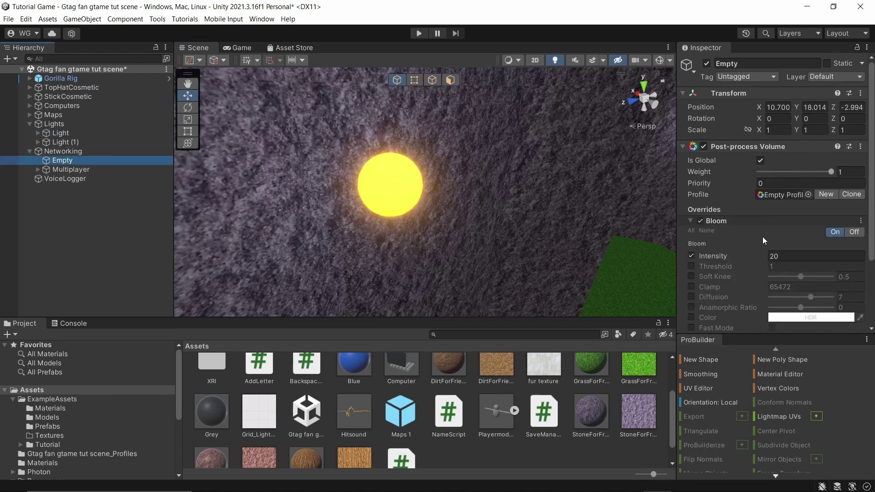
Set the color of the Point Light under Light to the yellow sampled from the glowing sphere.
double_click(35, 135)
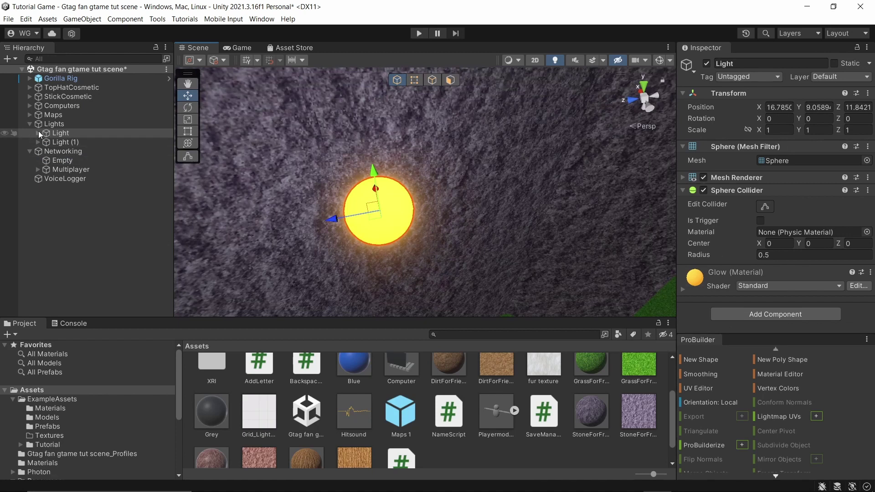
click(37, 132)
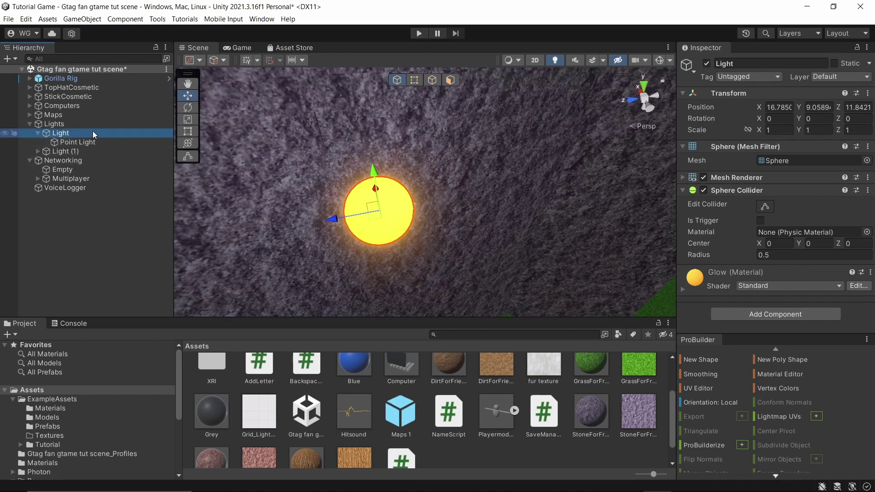
click(98, 142)
alt+drag(547, 223, 606, 219)
click(810, 182)
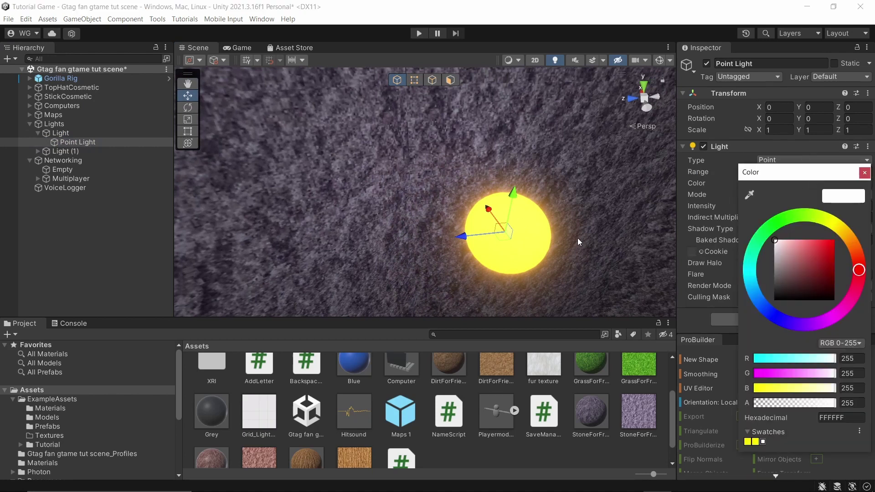
click(865, 172)
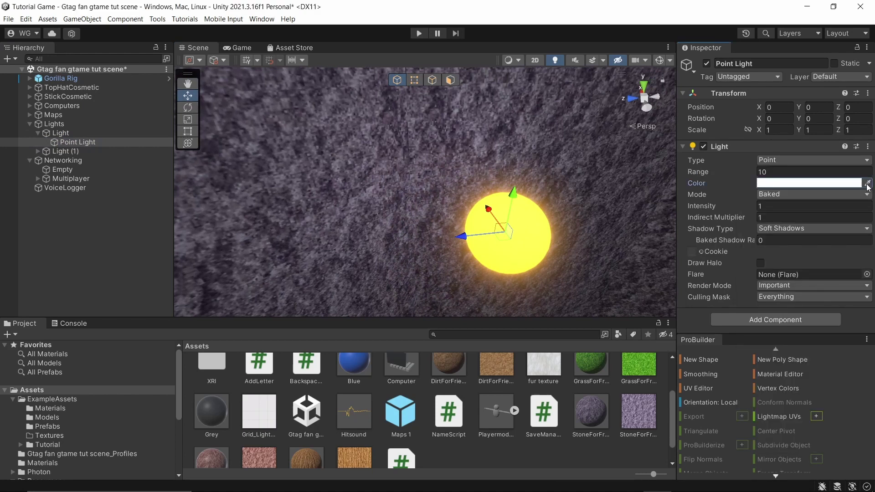
click(868, 183)
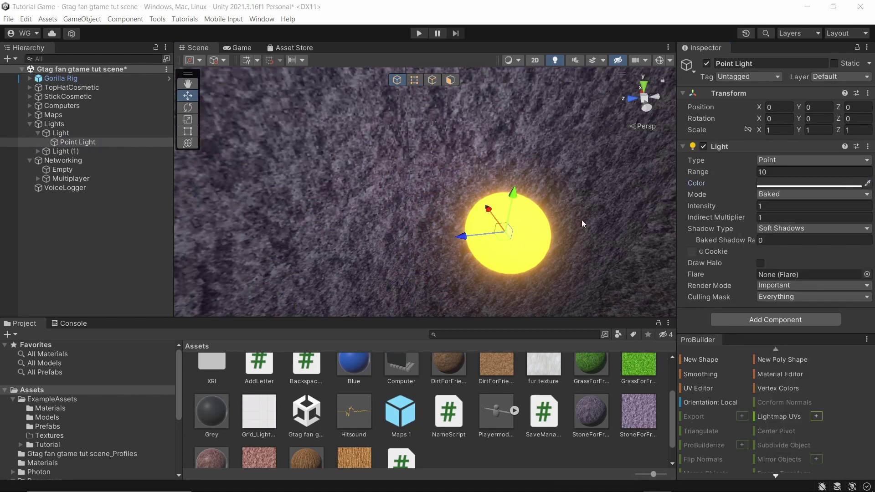
click(534, 229)
Move the Light sphere horizontally against the stone wall to about X 19.36, Z 12.80.
alt+drag(423, 158, 351, 166)
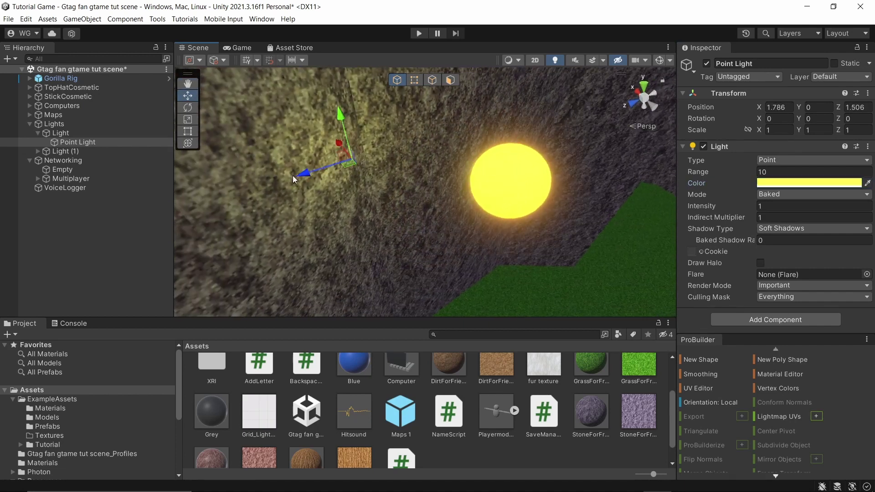
click(88, 133)
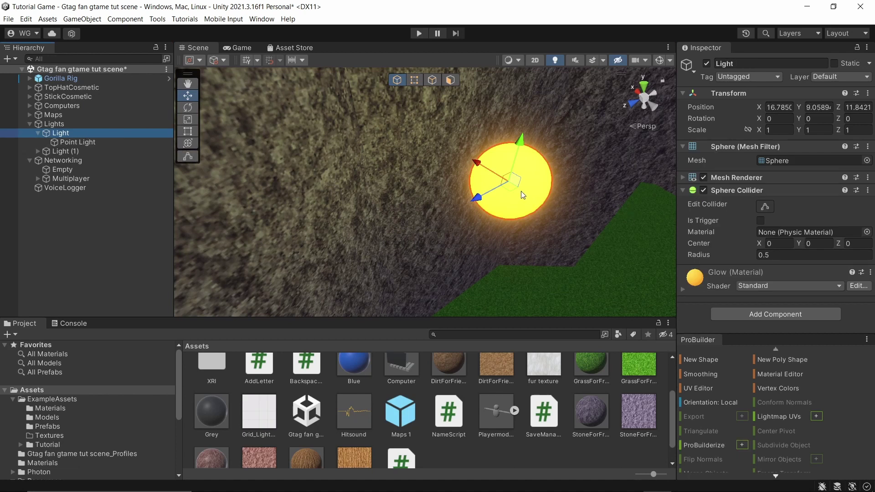
drag(522, 195, 399, 146)
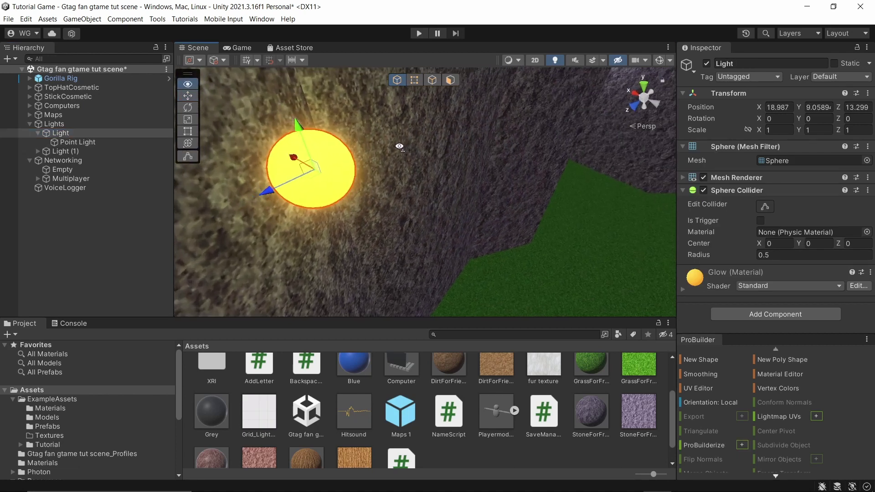
right_drag(400, 146, 426, 148)
drag(447, 171, 382, 154)
right_drag(448, 168, 542, 136)
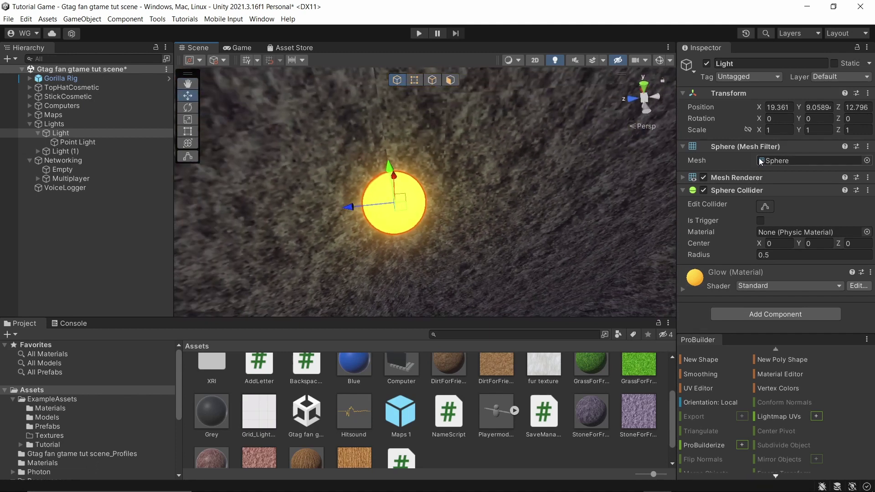
Mark the Light object as static, including its child objects.
click(834, 64)
click(386, 275)
alt+drag(433, 205, 467, 237)
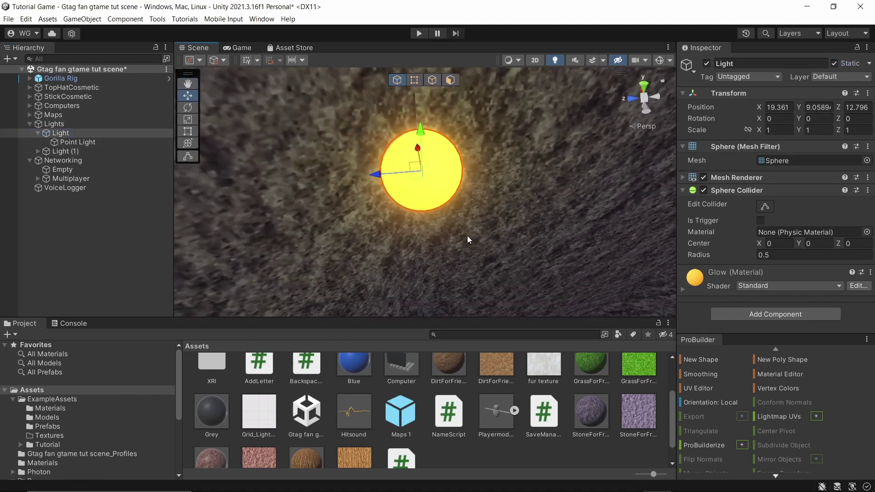
Configure the Point Light under Light with Soft Shadows, Auto render mode and an intensity of 2.
click(119, 146)
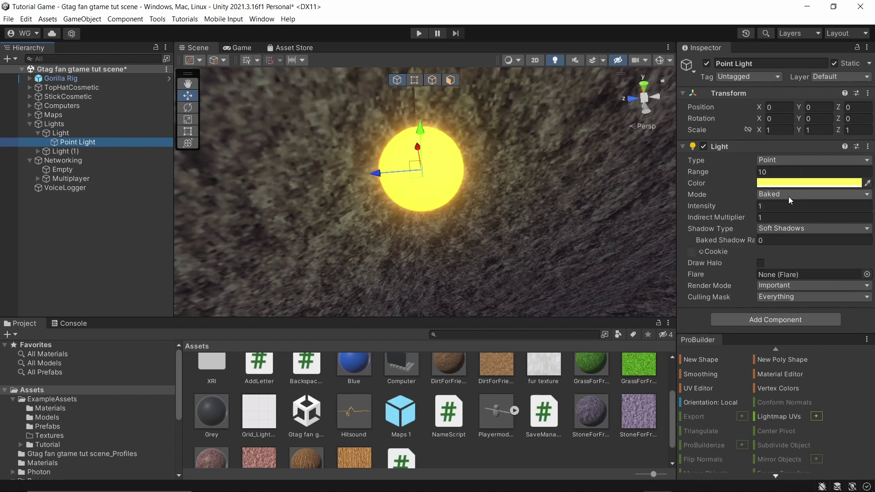
click(786, 229)
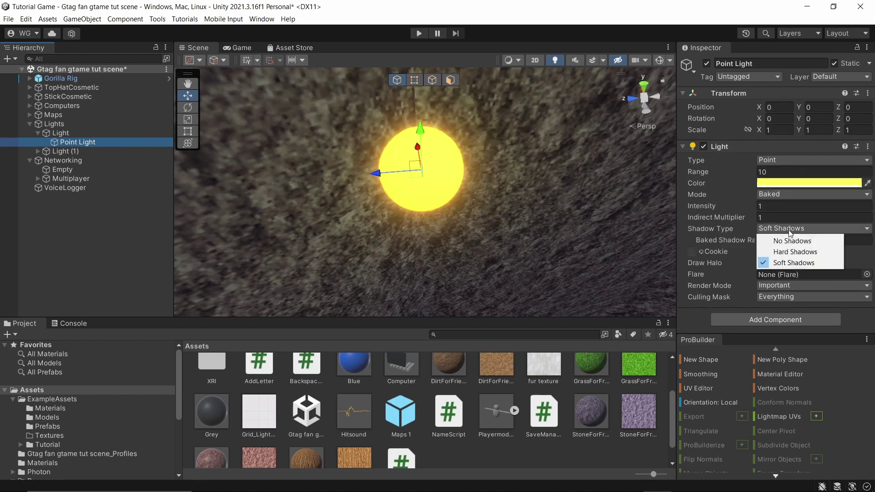
click(794, 262)
click(792, 284)
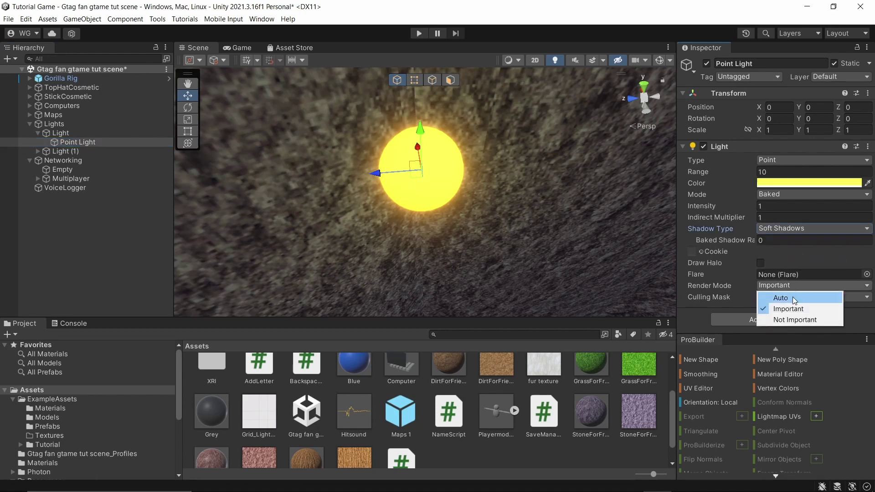
click(792, 297)
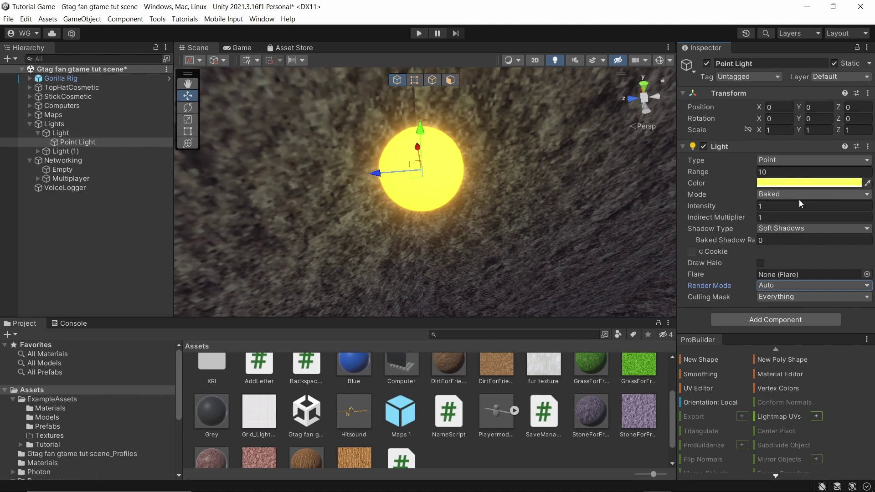
click(793, 210)
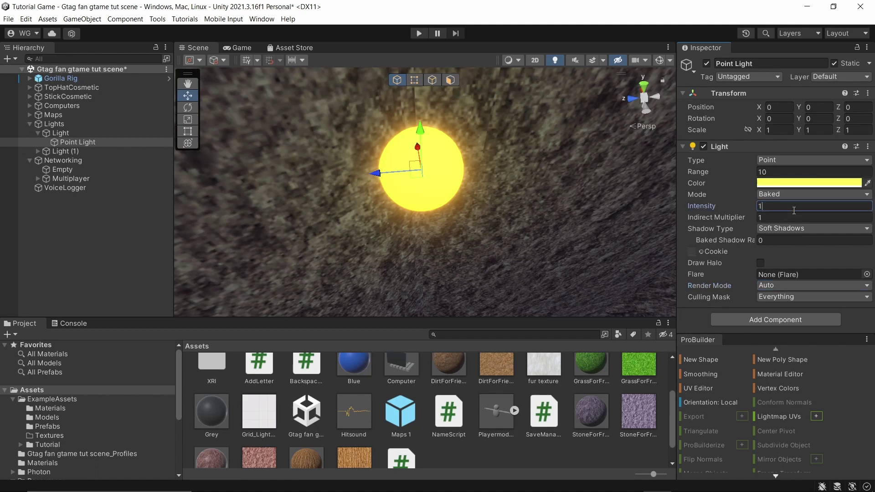
text(2)
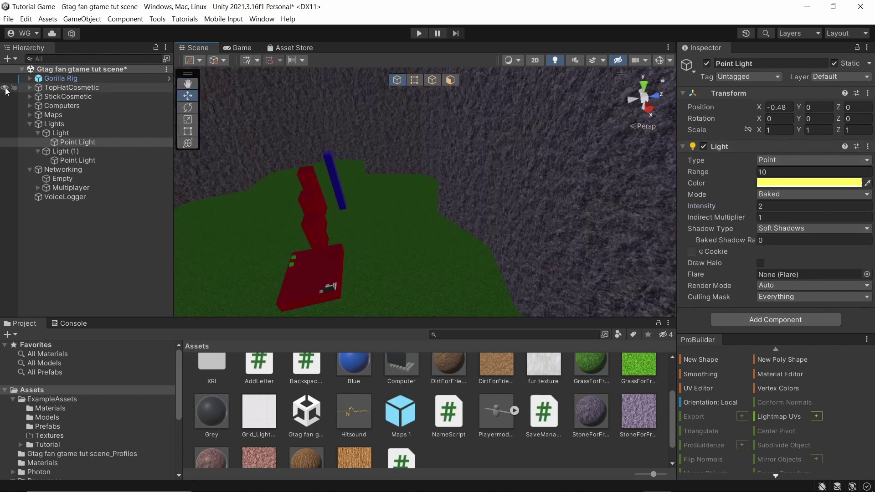
Mark Plane, Plane (1) and Plane (2) under Maps as static.
click(124, 134)
right_click(50, 135)
middle_drag(285, 152, 396, 145)
click(69, 122)
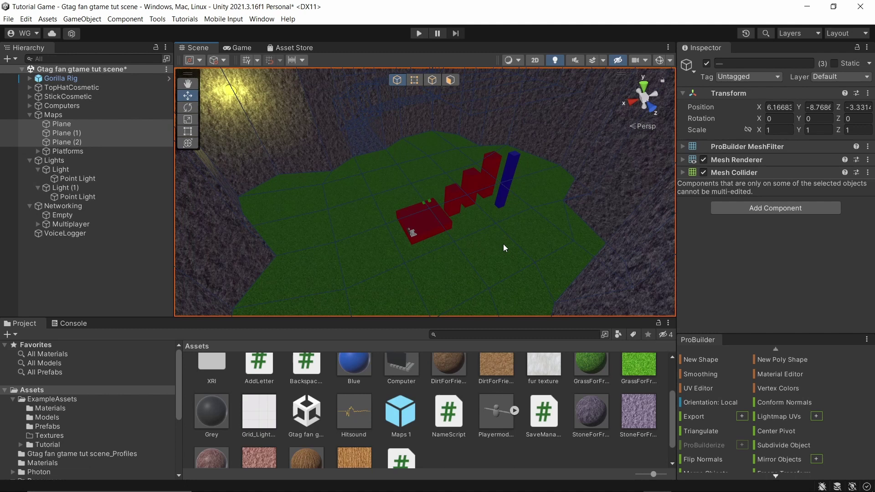
right_drag(503, 244, 395, 211)
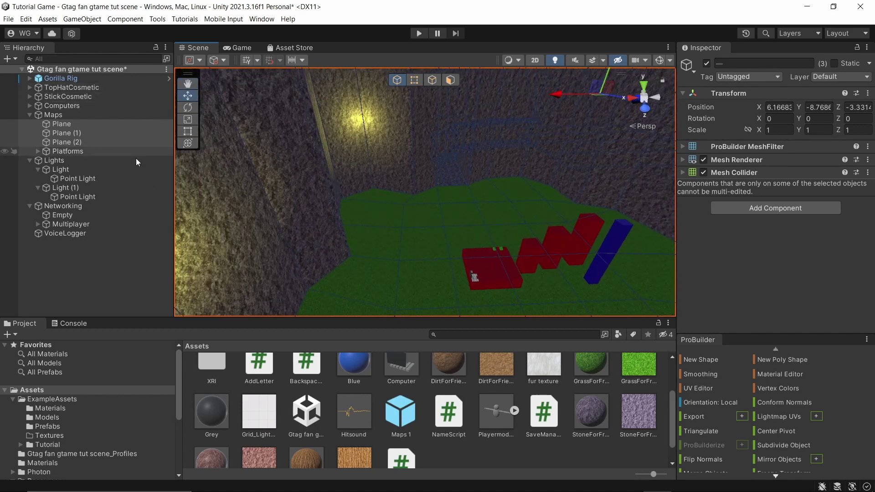
right_drag(275, 258, 243, 231)
right_drag(490, 170, 486, 204)
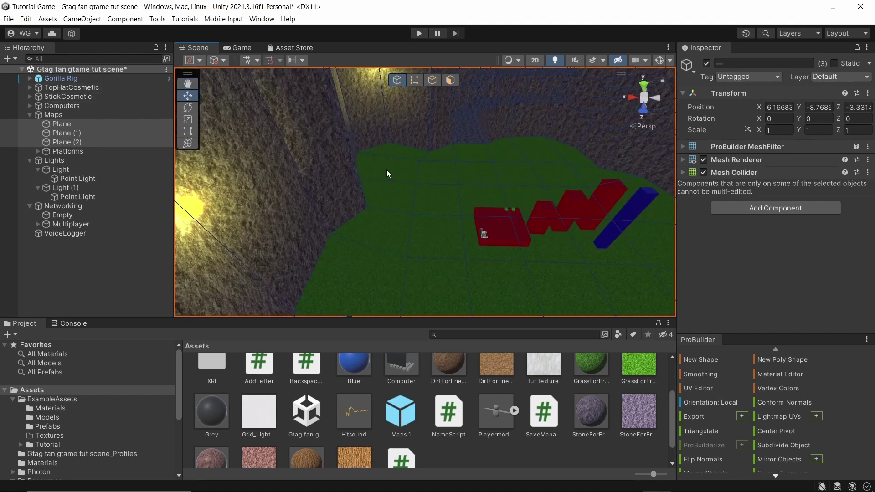
click(834, 63)
Mark the Computers object as static, including its child objects.
right_drag(511, 180, 296, 132)
click(47, 108)
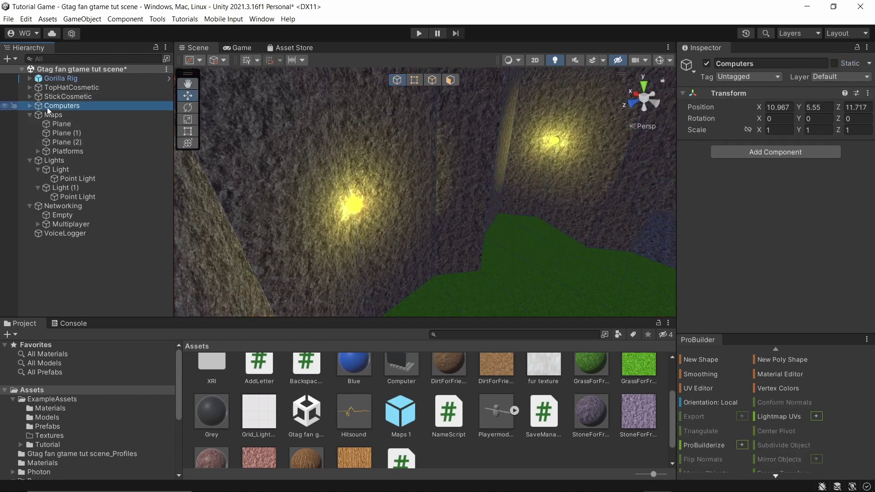
right_drag(360, 167, 491, 201)
click(835, 64)
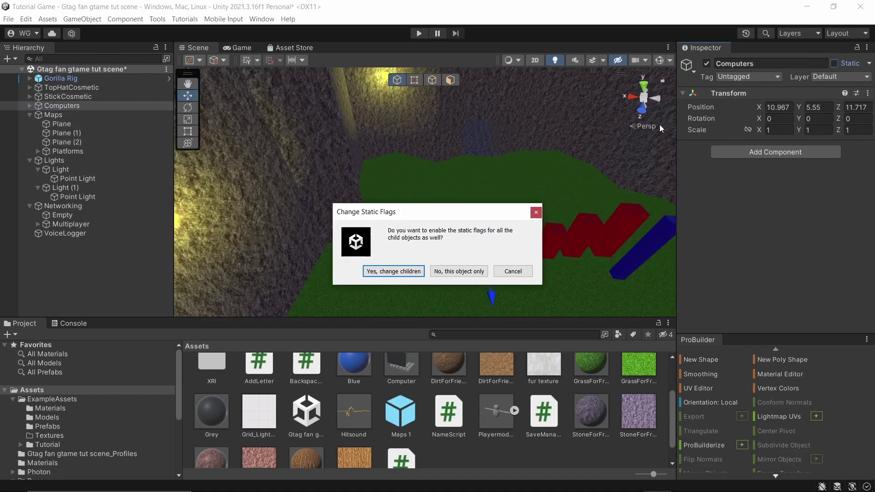
click(376, 275)
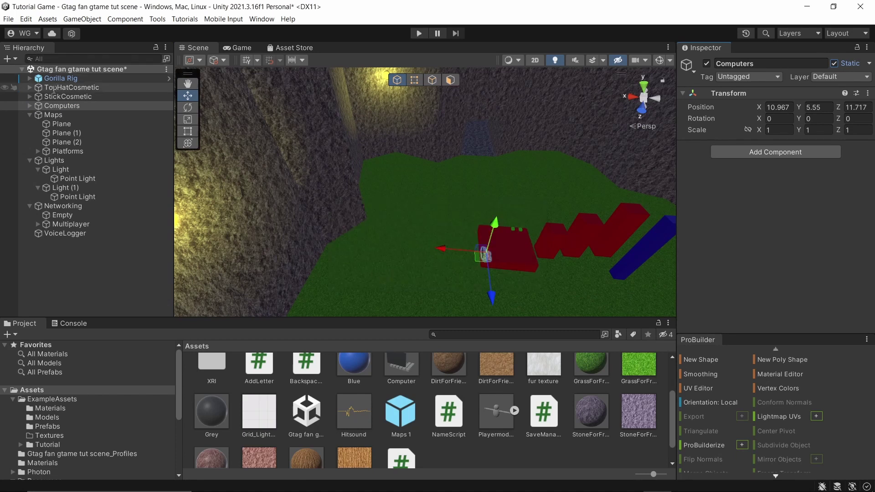
Enable the static flag for both TopHatCosmetic and StickCosmetic, including their child objects.
click(67, 95)
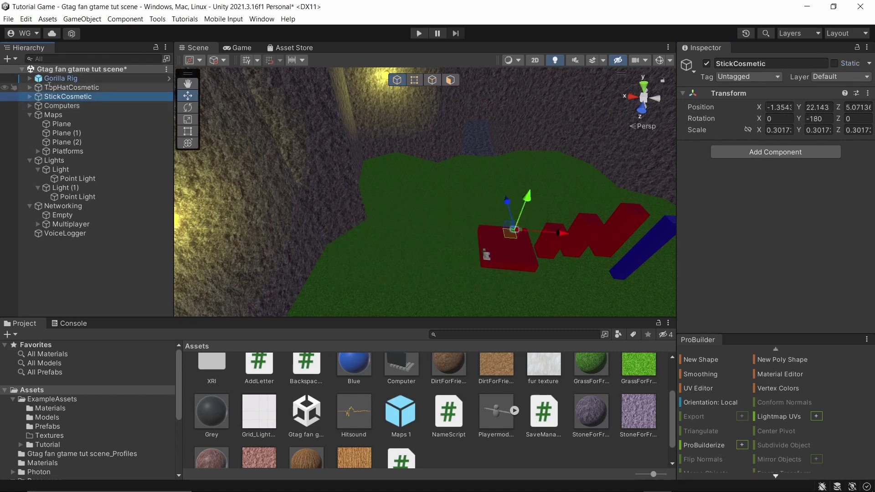
right_drag(501, 206, 511, 202)
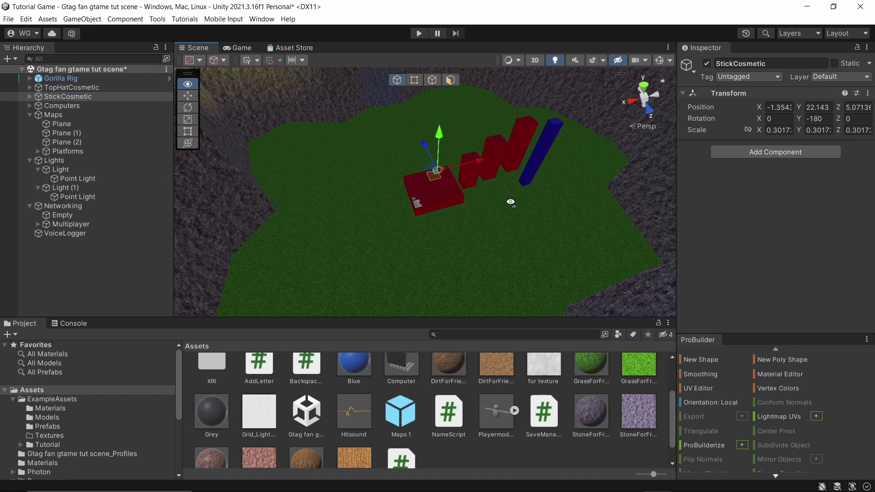
key(f)
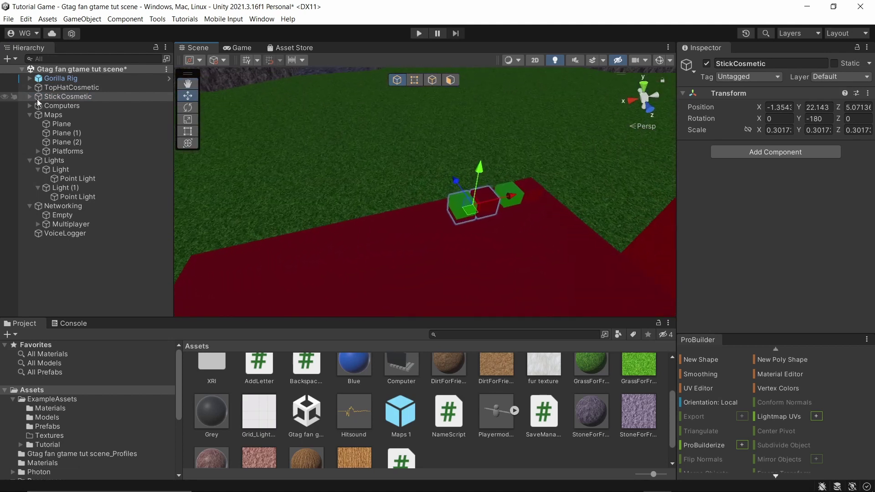
click(68, 87)
ctrl+click(67, 97)
click(834, 63)
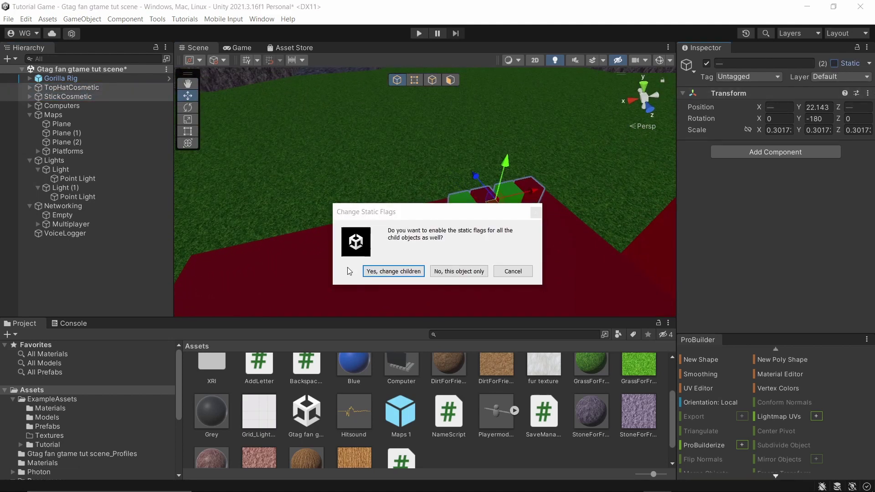
click(373, 269)
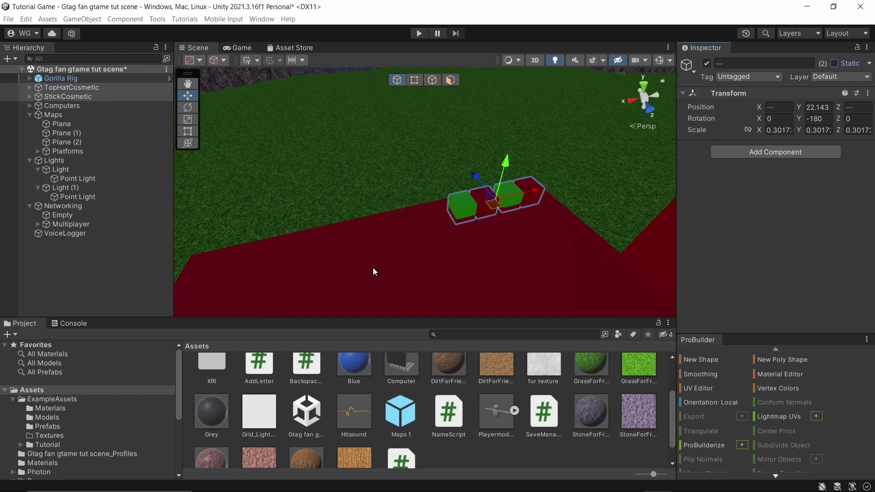
Look over the Gorilla Rig and examine how the yellow point lights illuminate the stone walls.
click(48, 80)
double_click(61, 80)
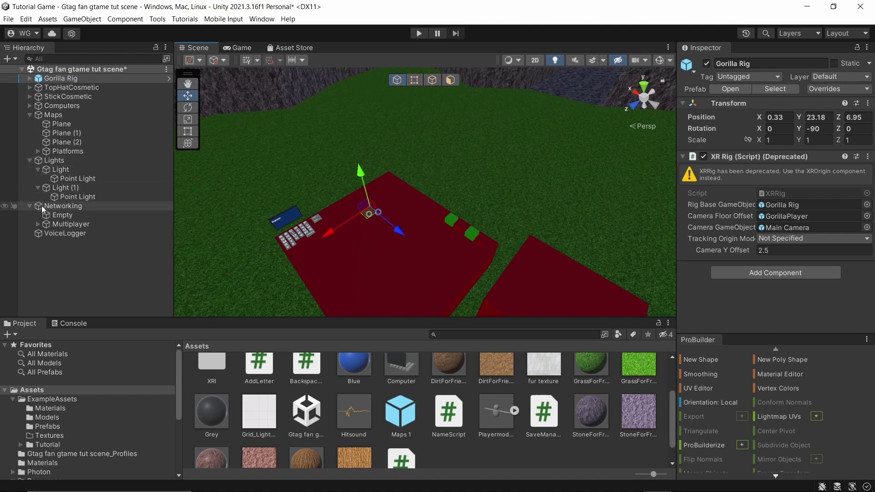
right_drag(392, 160, 580, 255)
click(433, 214)
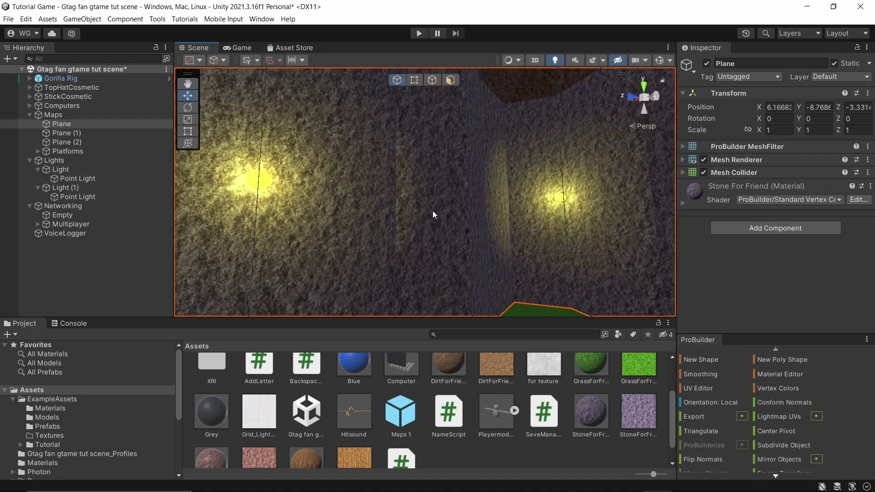
right_drag(510, 198, 516, 181)
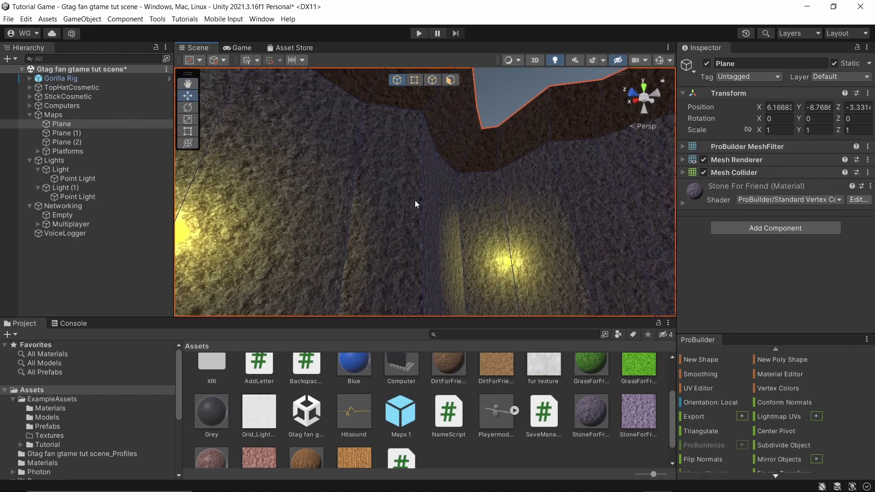
right_drag(415, 200, 582, 227)
right_drag(514, 203, 420, 203)
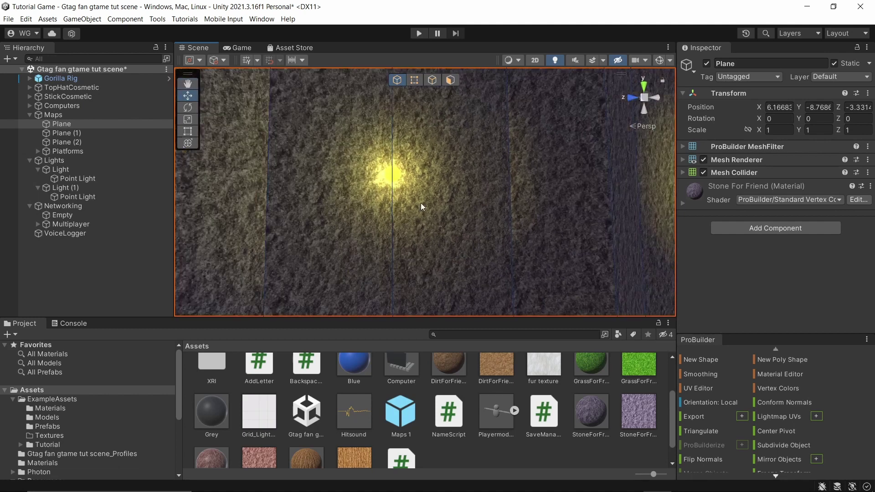
right_drag(638, 150, 374, 255)
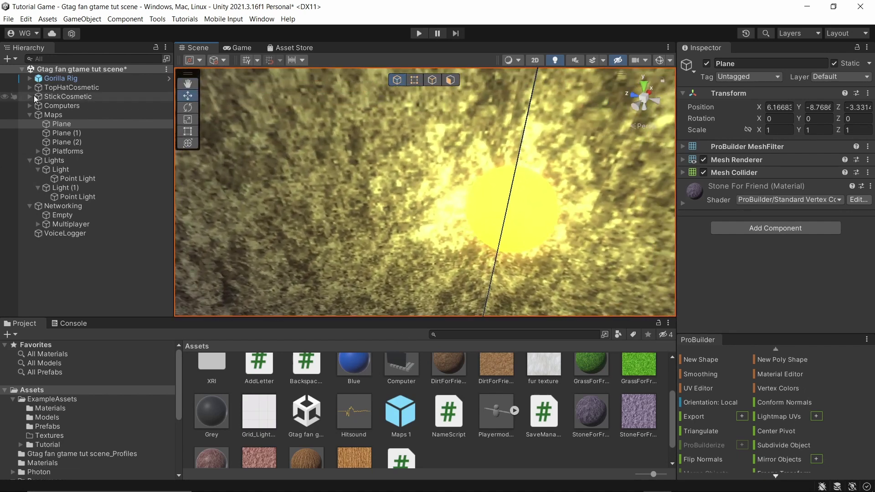
Create an empty child object under Maps and name it Ladder.
right_click(51, 116)
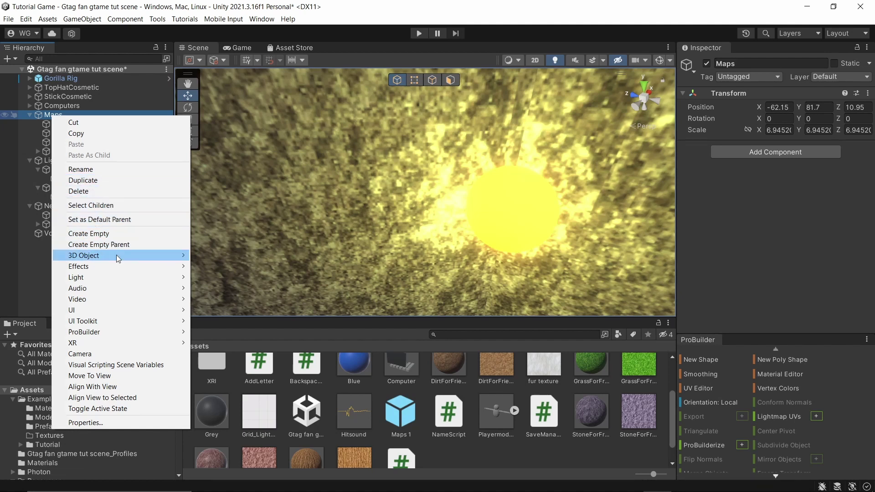
click(116, 233)
text(Ladde)
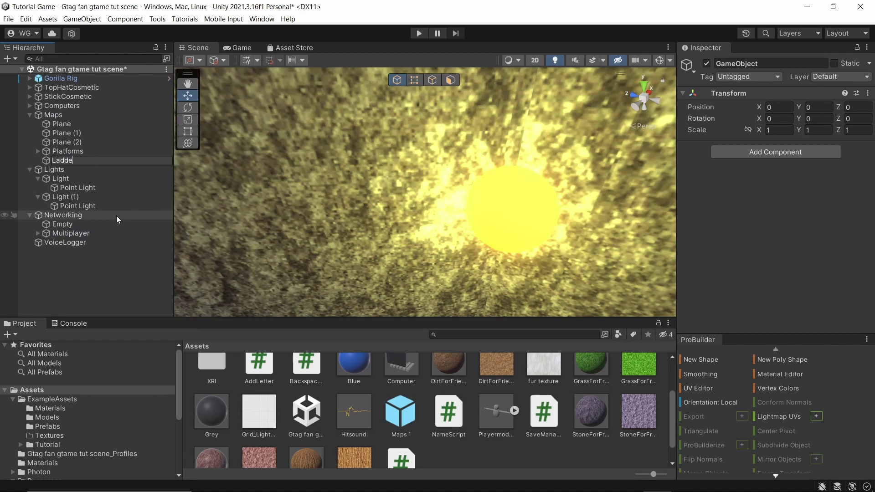
text(r)
key(Return)
right_click(68, 161)
mouse_move(109, 297)
click(223, 297)
click(99, 169)
key(Delete)
Create a ProBuilder cube and make it a child of the Ladder object.
right_click(75, 161)
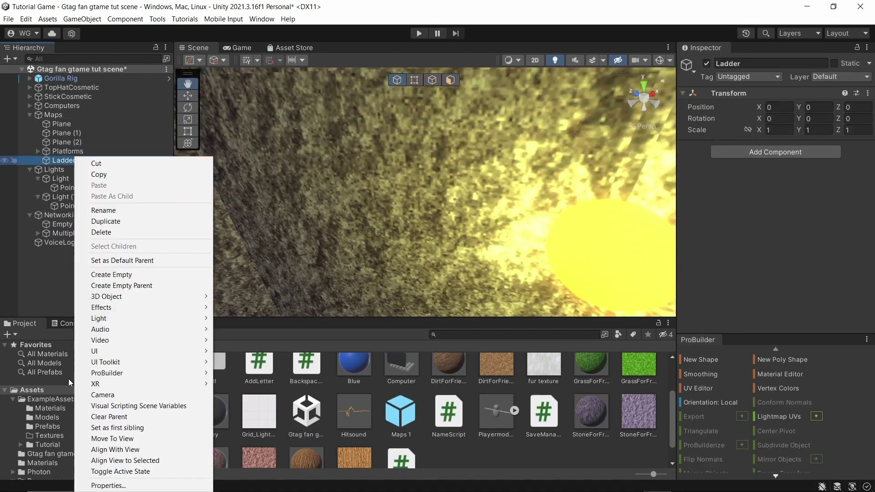
mouse_move(107, 373)
click(237, 241)
click(97, 252)
drag(97, 251, 68, 160)
Move the cube against the stone wall near the yellow light and rotate it about -28.5 degrees around the Y axis.
right_drag(410, 183, 502, 182)
drag(504, 174, 405, 169)
right_drag(406, 169, 374, 151)
drag(374, 146, 390, 152)
right_drag(390, 153, 365, 136)
click(188, 108)
drag(424, 224, 449, 224)
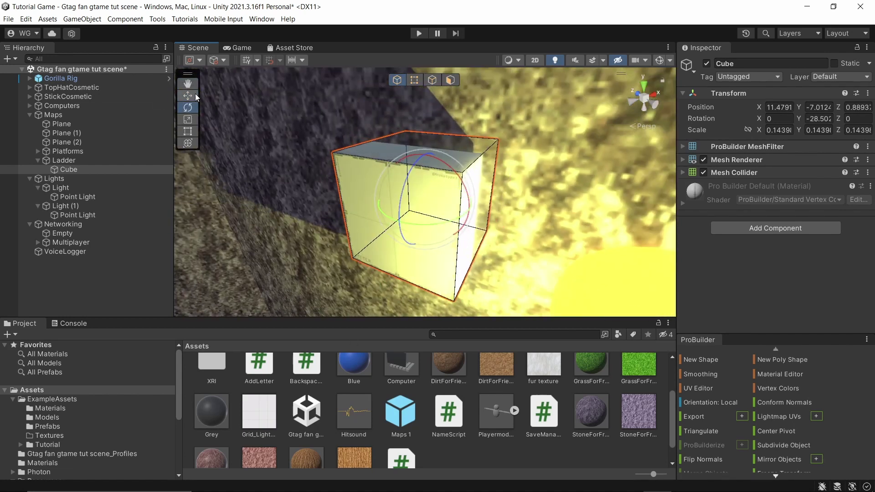
Move the cube's top face down and its side face inward to shape it into a smaller ladder rung.
click(193, 95)
click(450, 80)
click(420, 152)
drag(423, 101, 423, 124)
click(471, 210)
drag(437, 209, 385, 189)
drag(395, 126, 396, 149)
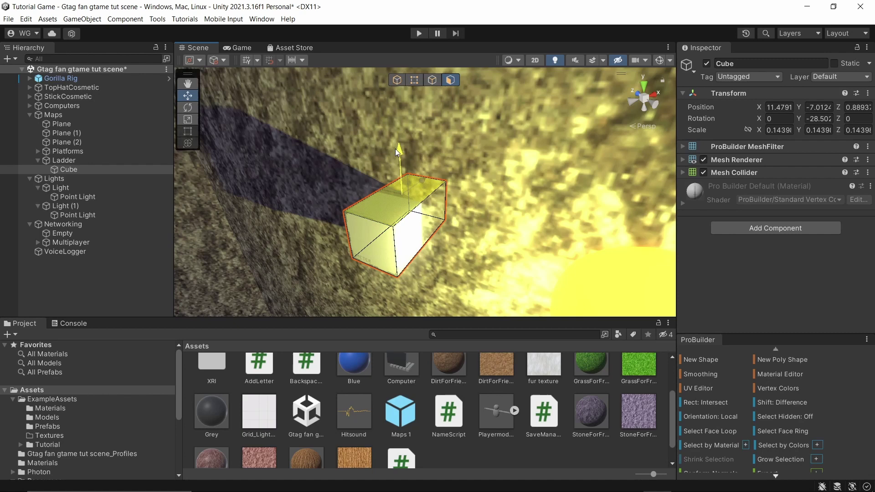
right_drag(395, 153, 406, 182)
click(404, 188)
Duplicate the rung twice and space the copies down the wall, with the first copy at about Y -7.15.
click(69, 170)
drag(442, 177, 440, 236)
click(397, 80)
key(ctrl+d)
key(ctrl+d)
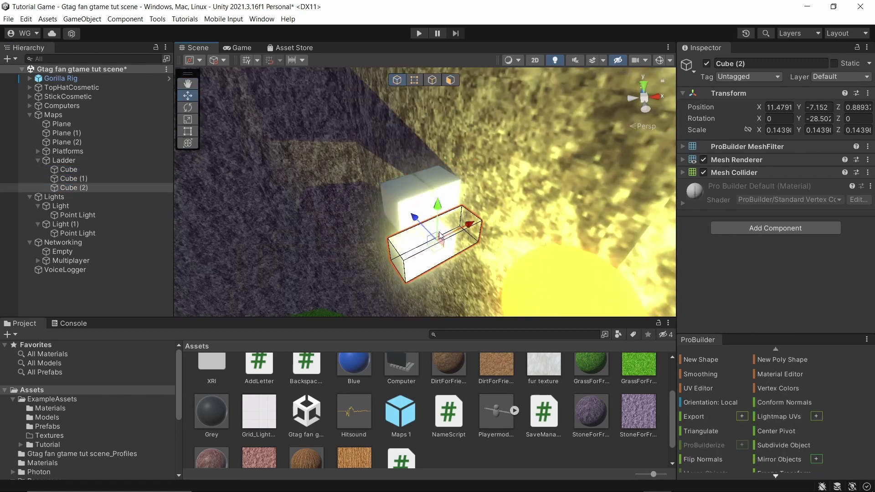
drag(437, 205, 436, 259)
right_drag(436, 259, 410, 228)
Duplicate the three rungs together and move the copies down the wall below the originals.
shift+click(69, 169)
key(ctrl+d)
drag(433, 160, 433, 248)
right_drag(434, 249, 319, 269)
Duplicate all six rungs together and move the copies below them to extend the ladder toward the grass.
shift+click(68, 170)
key(ctrl+d)
drag(447, 152, 448, 292)
right_drag(448, 292, 284, 344)
Duplicate the lowest rung and move the copy down to about Y -8.67, just above the grass.
click(75, 270)
key(ctrl+d)
drag(378, 150, 379, 193)
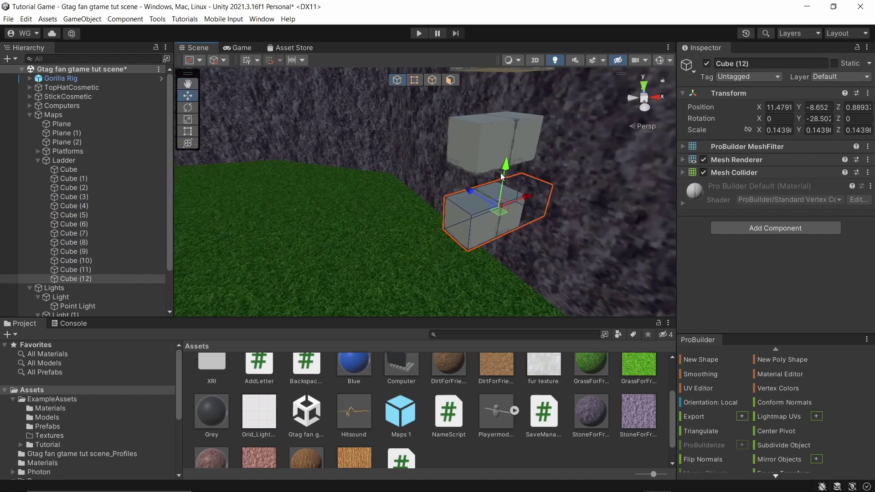
alt+drag(502, 177, 445, 255)
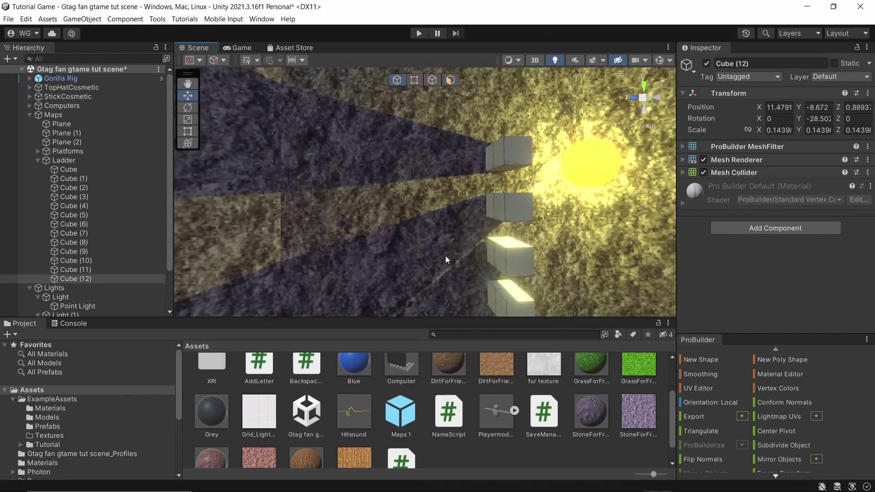
Mark the Ladder object as static, including its child cubes, and check the static flag on several rungs.
alt+drag(581, 148, 478, 197)
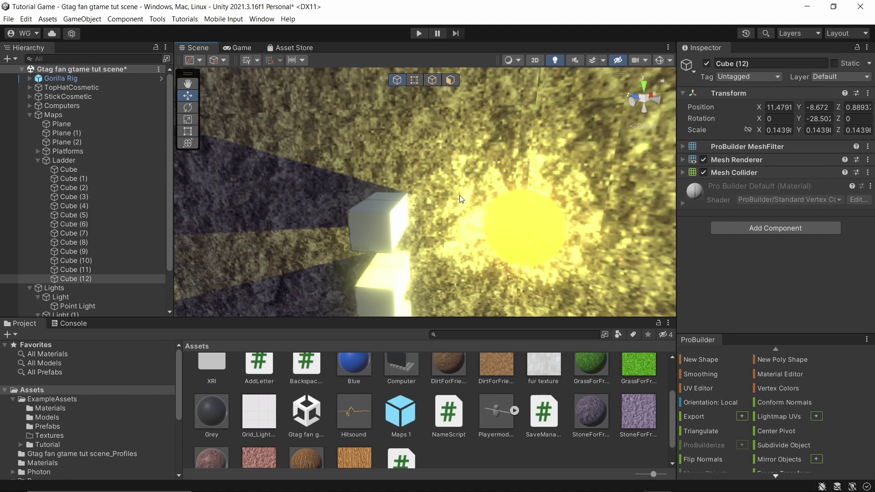
click(395, 217)
click(74, 160)
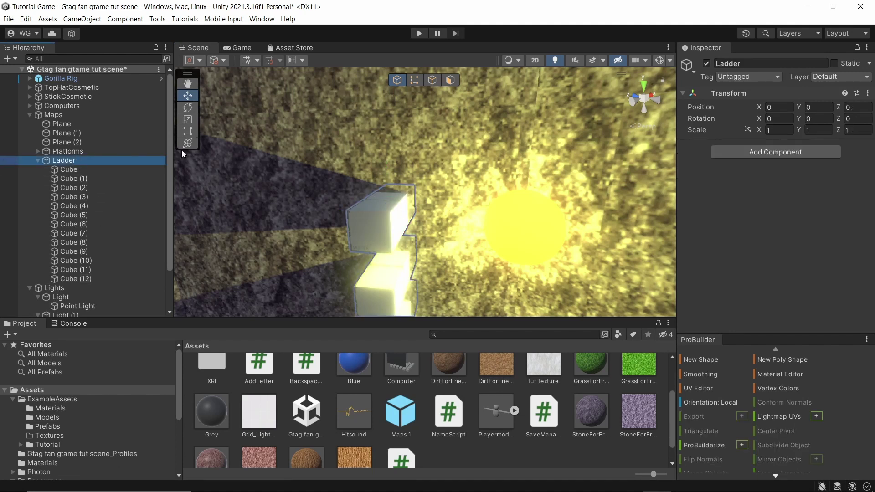
click(833, 64)
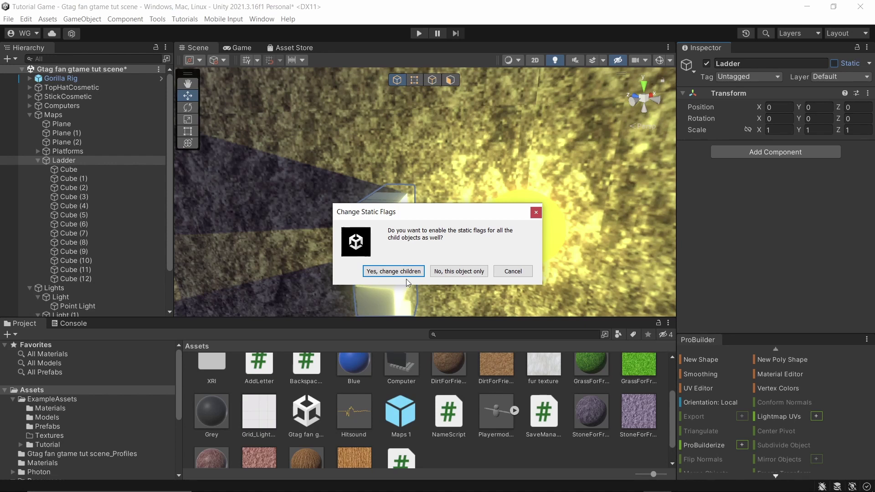
click(395, 271)
click(70, 169)
click(70, 187)
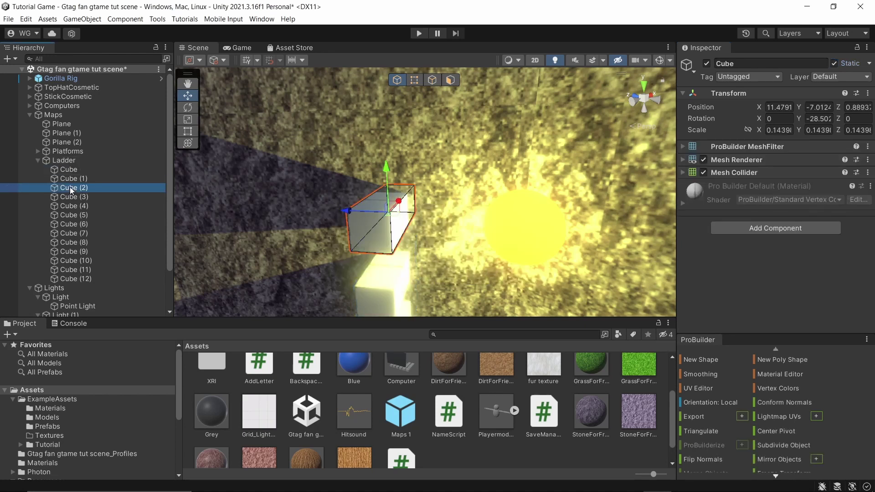
click(74, 214)
click(79, 251)
click(36, 160)
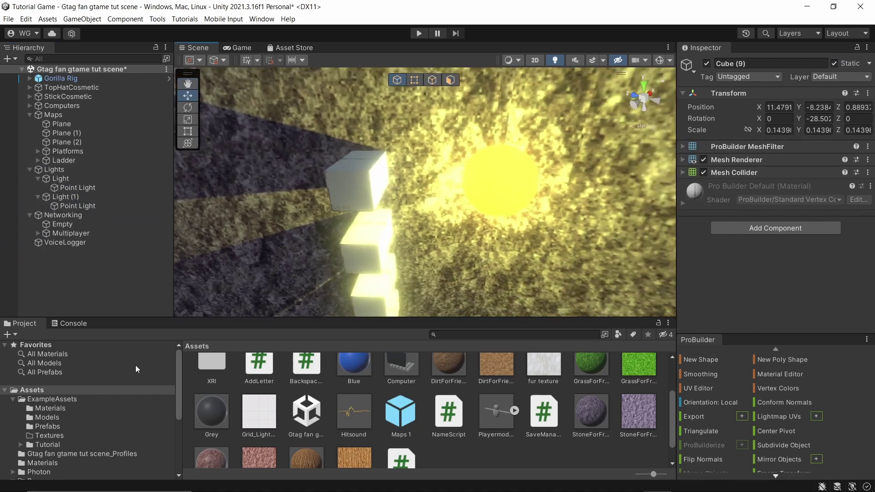
Open the Lighting settings window and dock it beside the Inspector.
click(261, 18)
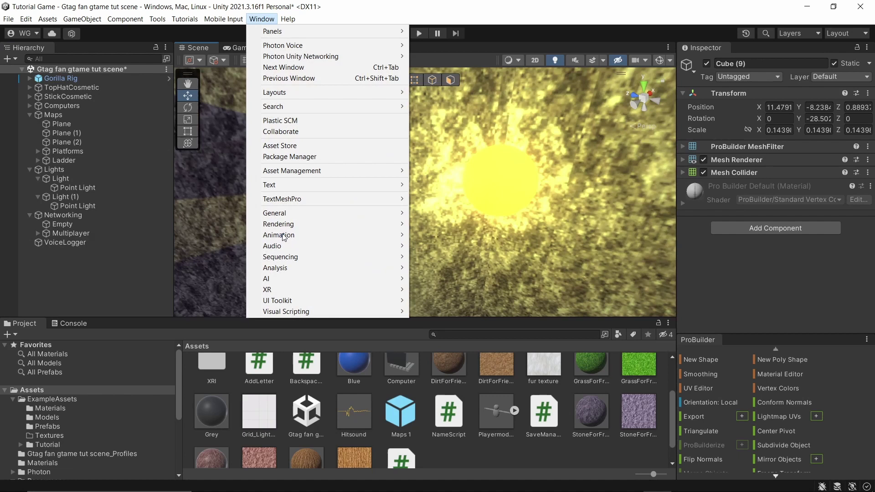
mouse_move(296, 228)
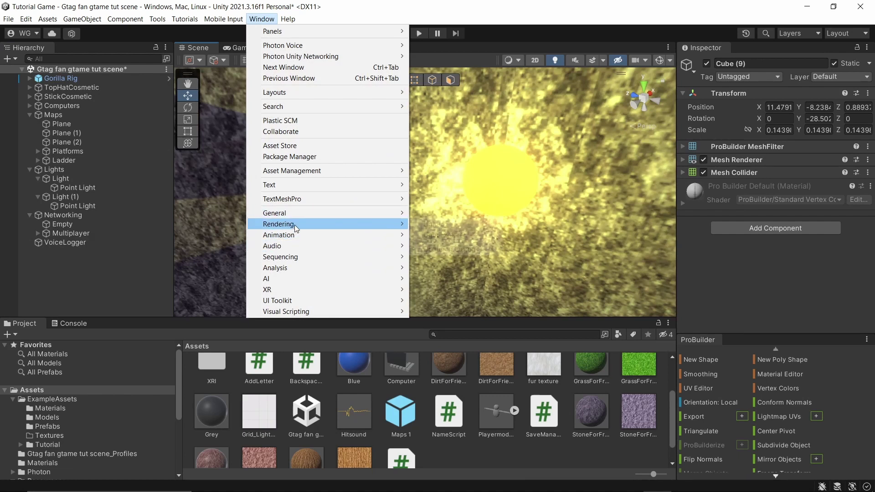
click(436, 225)
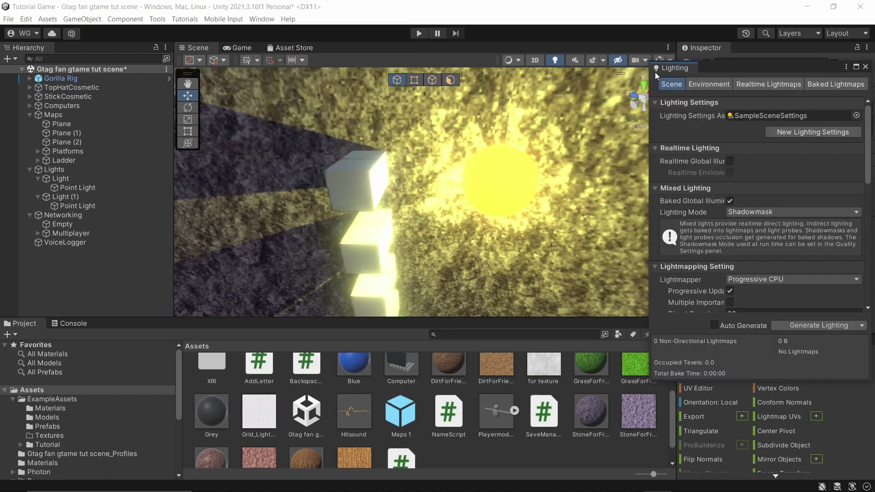
drag(679, 68, 737, 49)
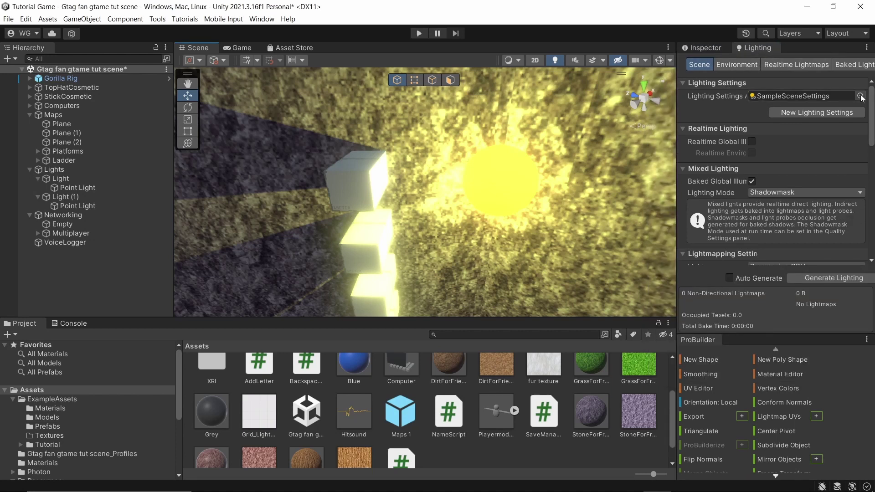
Create a new lighting settings asset for the scene and name it "test baked lights".
click(803, 113)
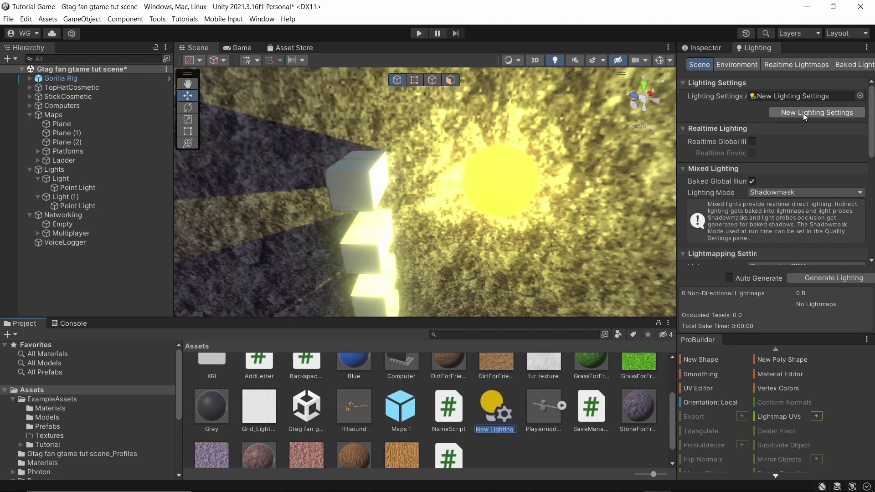
click(847, 98)
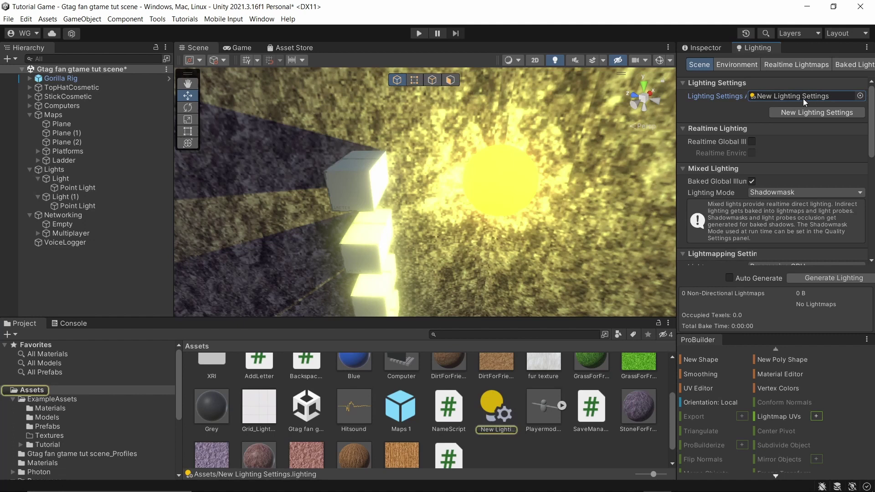
click(497, 431)
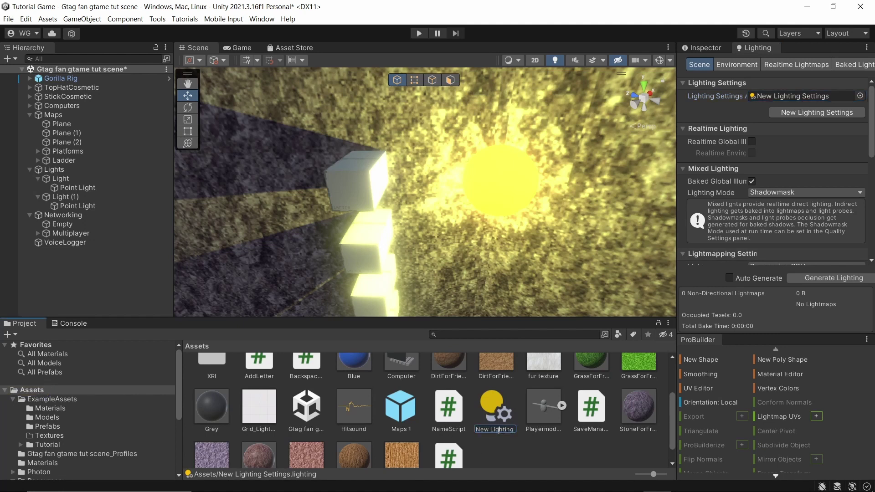
text(test baked lights)
key(Return)
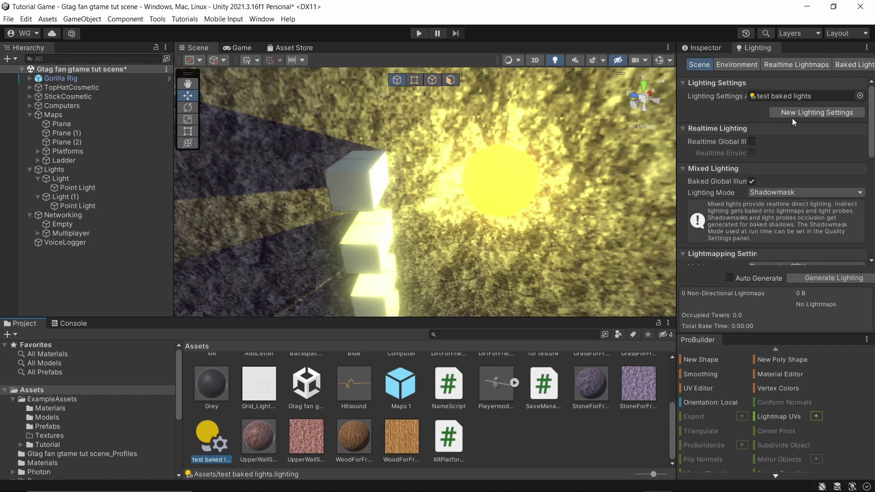
Set the Lightmapper to Progressive GPU (Preview).
scroll(751, 200, down, 2)
scroll(744, 182, down, 2)
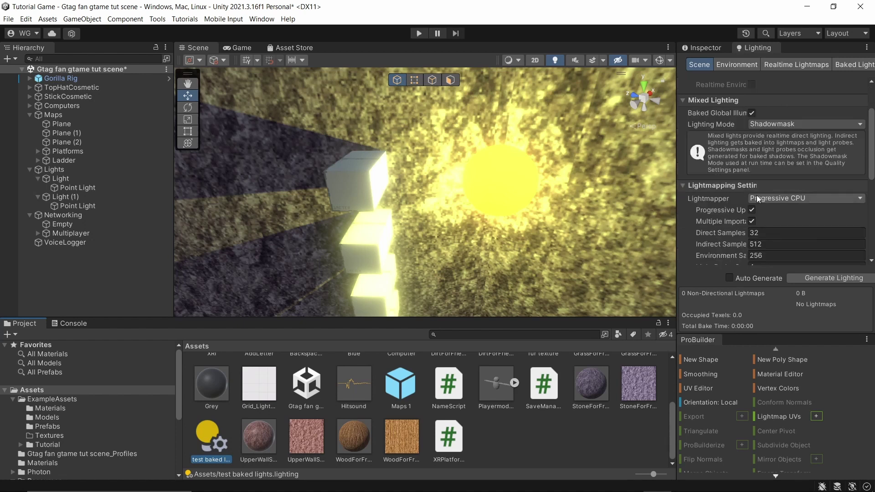
scroll(754, 184, up, 1)
scroll(775, 171, down, 1)
click(782, 198)
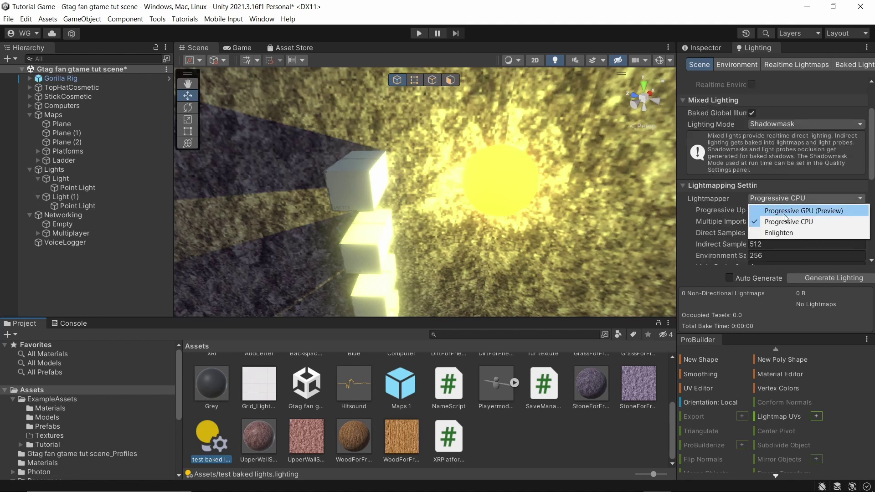
click(783, 211)
Try to set the lightmapping Min Bounces to 2.
scroll(770, 212, down, 1)
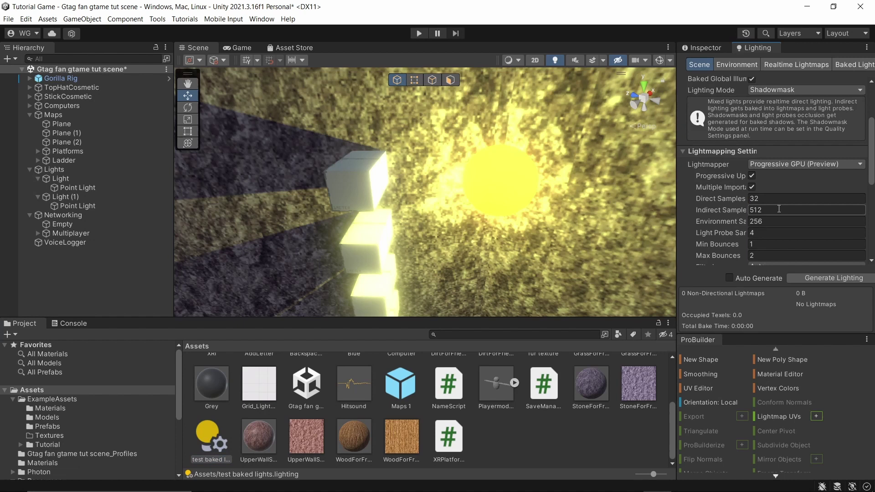
scroll(735, 188, down, 1)
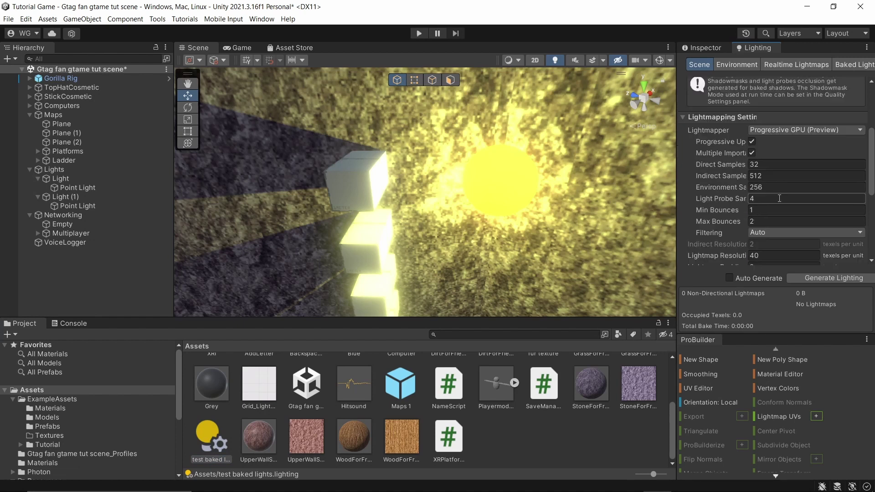
click(768, 211)
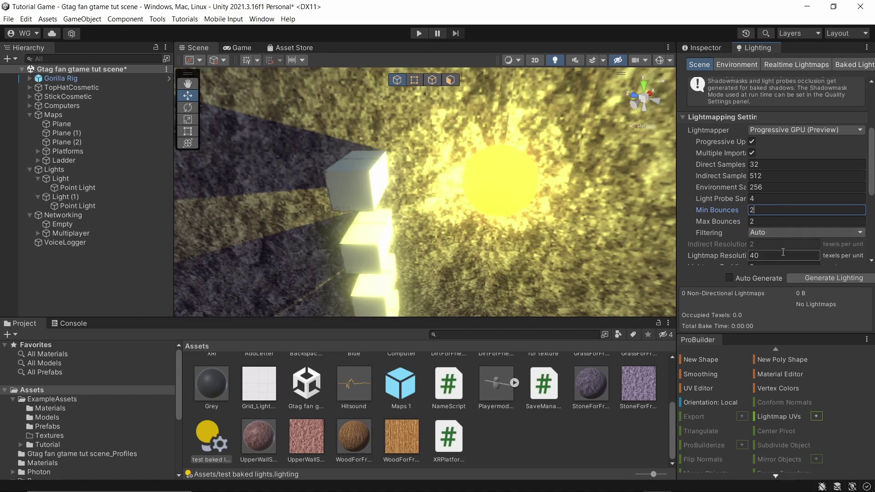
Set the Max Lightmap Size to 512 and Lightmap Compression to None.
scroll(780, 237, down, 2)
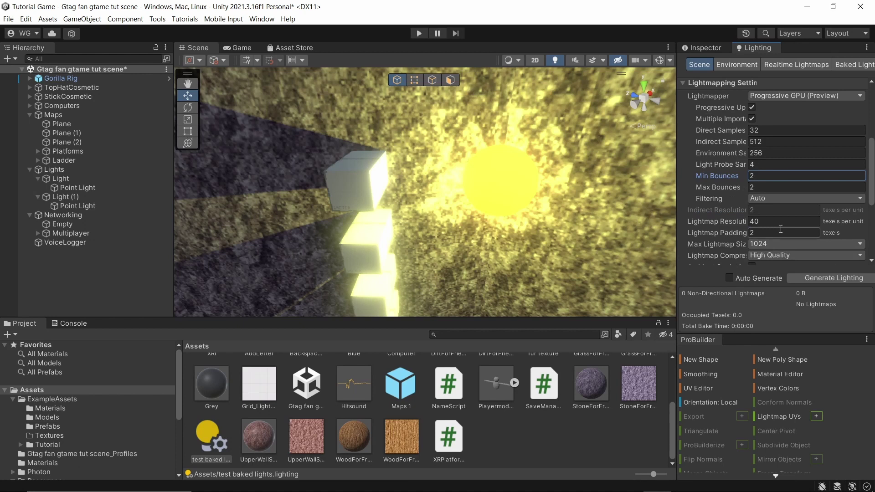
scroll(782, 233, down, 2)
click(769, 209)
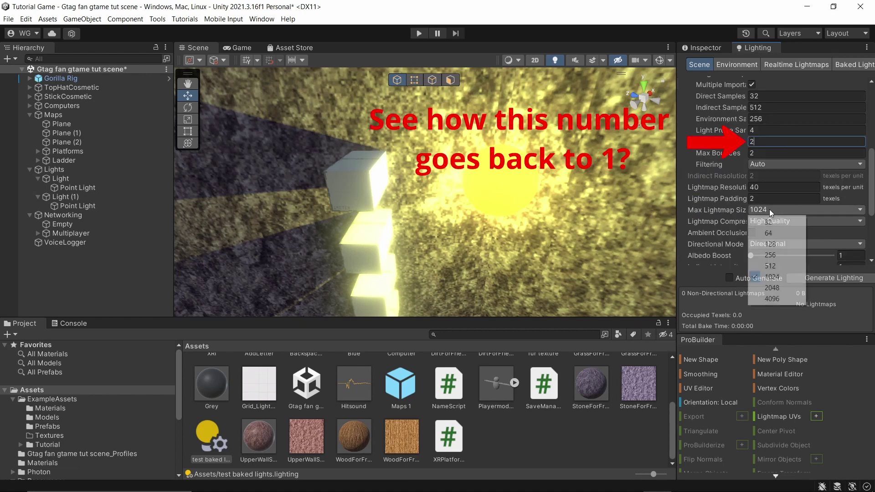
click(781, 256)
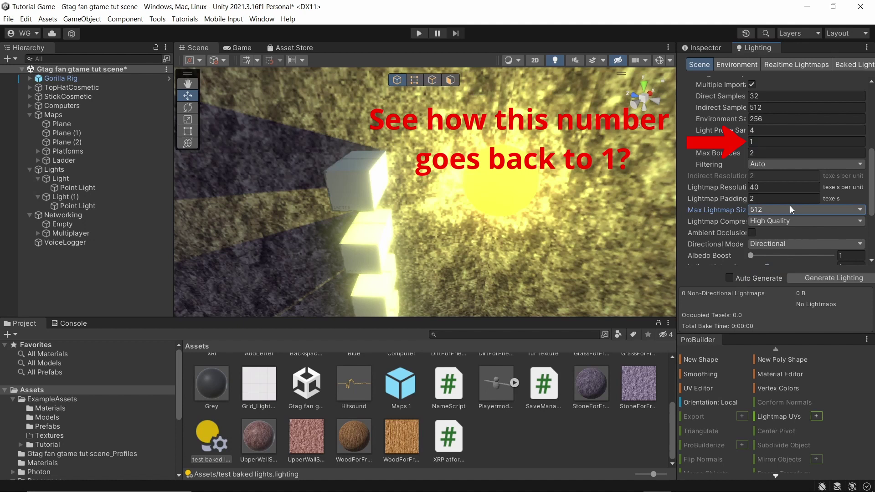
click(800, 224)
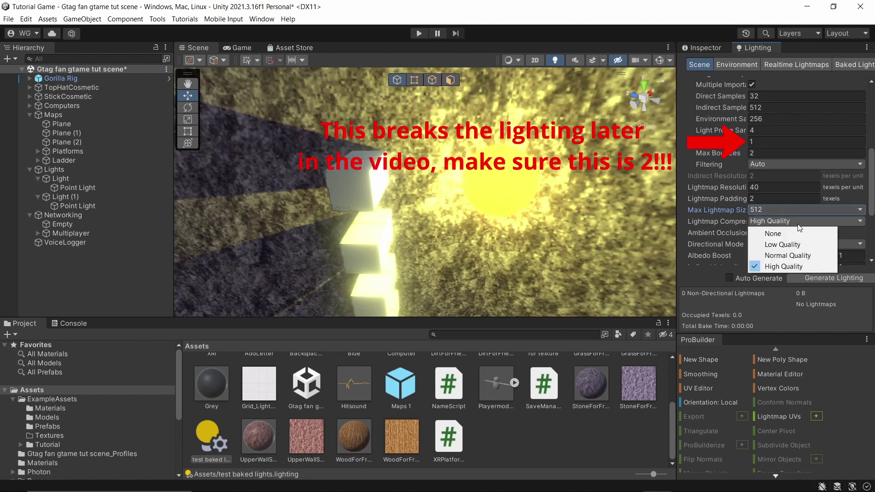
click(779, 233)
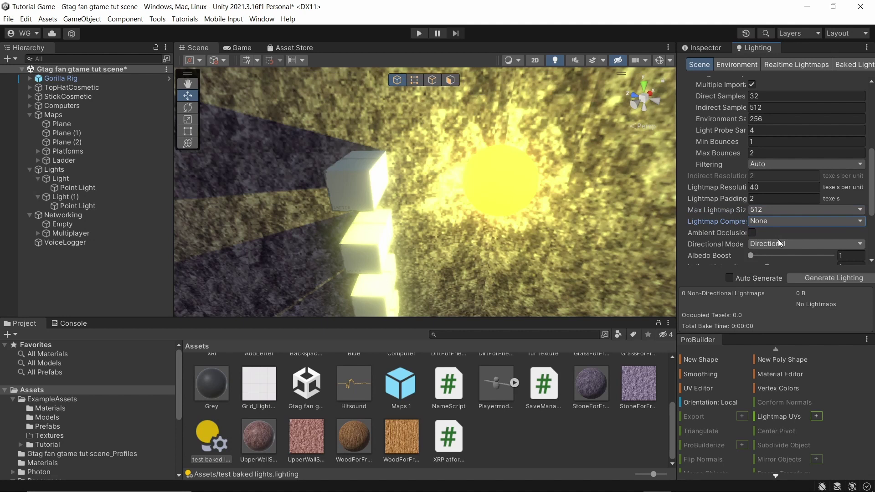
Enable Ambient Occlusion with Max Distance 1.3, Indirect Contribution 2 and Direct Contribution 1.
click(752, 232)
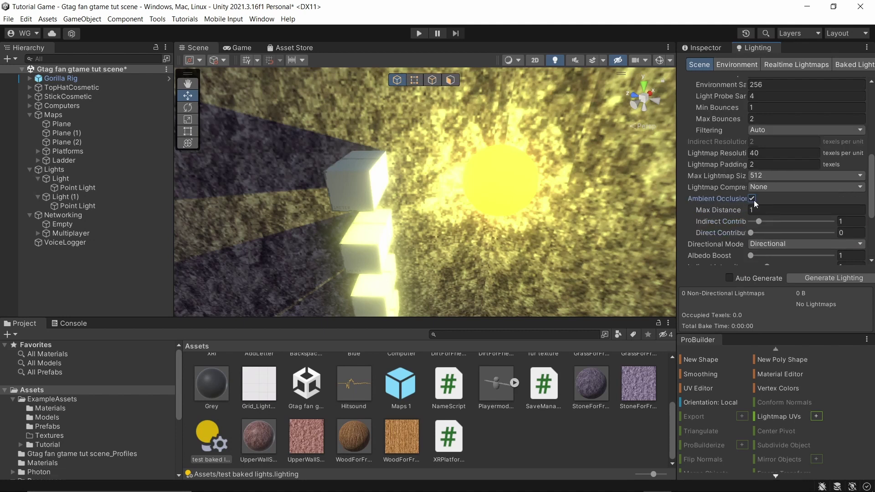
click(765, 210)
click(851, 221)
text(20)
click(860, 236)
text(1)
click(851, 221)
text(2)
Set the Directional Mode to Non-Directional and the Indirect Intensity to 1.68.
scroll(853, 233, down, 1)
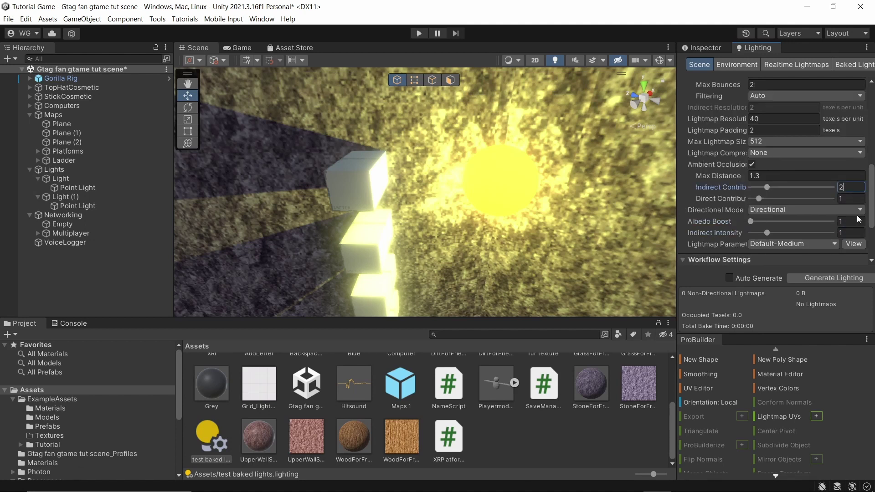
click(784, 210)
click(783, 223)
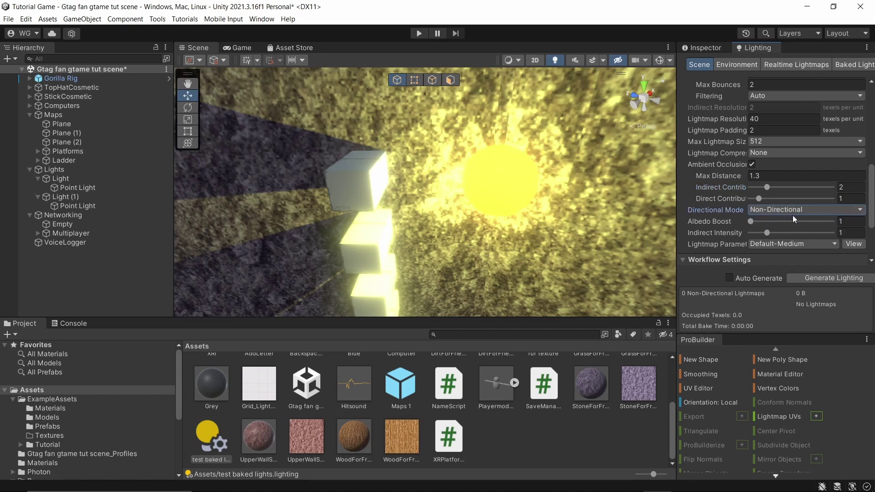
click(848, 233)
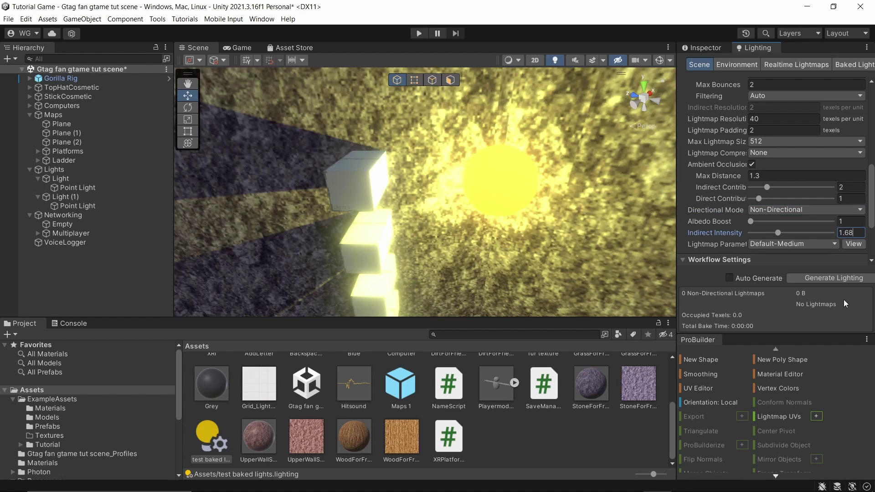
Review the lightmapping settings and generate the scene's baked lighting.
scroll(805, 247, down, 4)
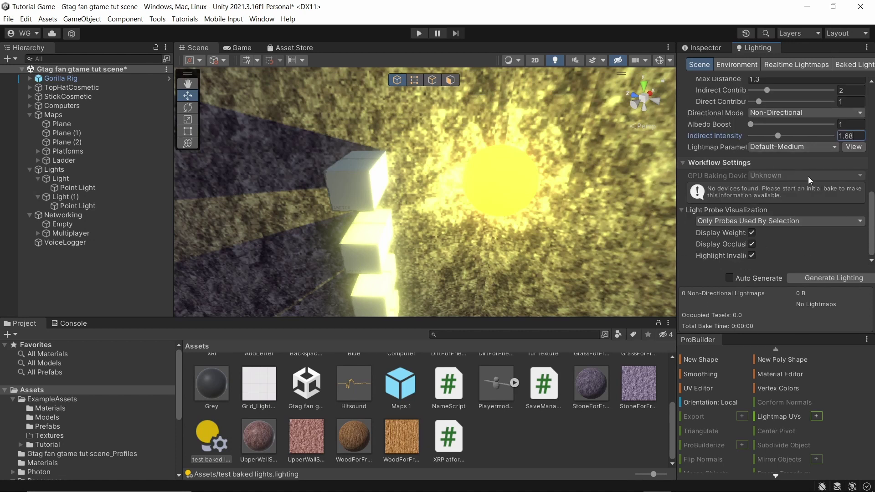
scroll(824, 185, up, 8)
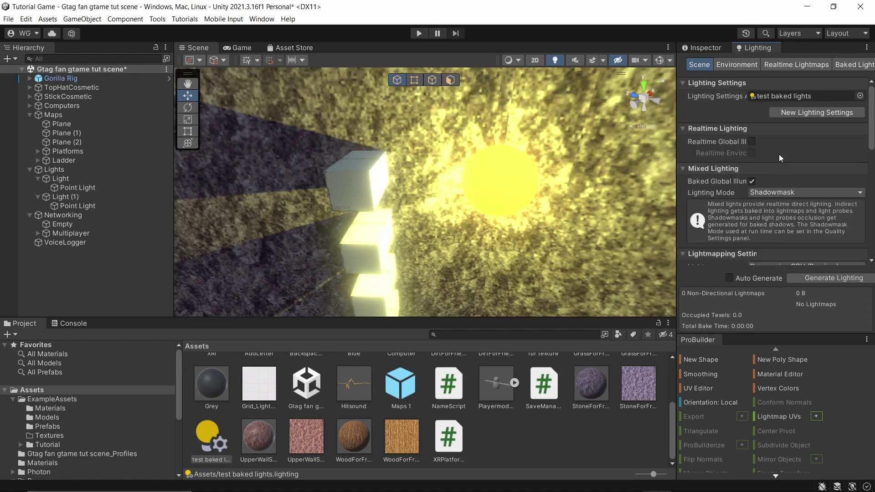
drag(871, 114, 841, 225)
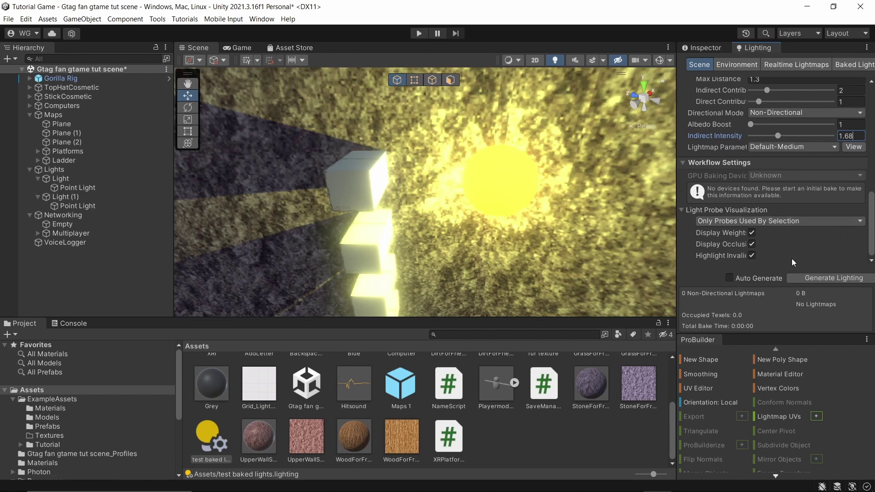
scroll(828, 225, up, 5)
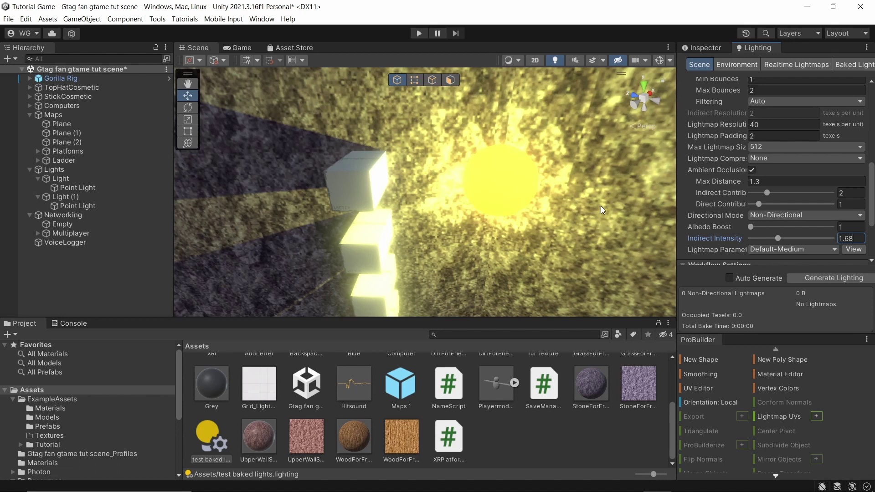
click(343, 189)
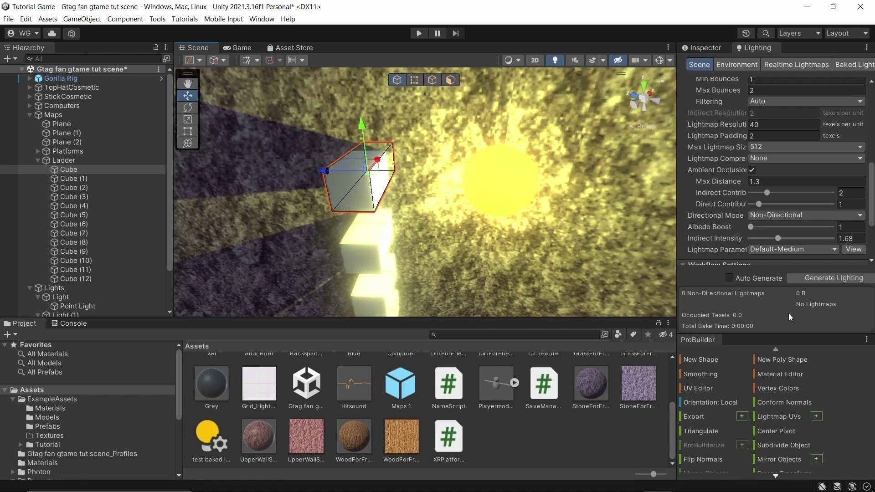
click(832, 279)
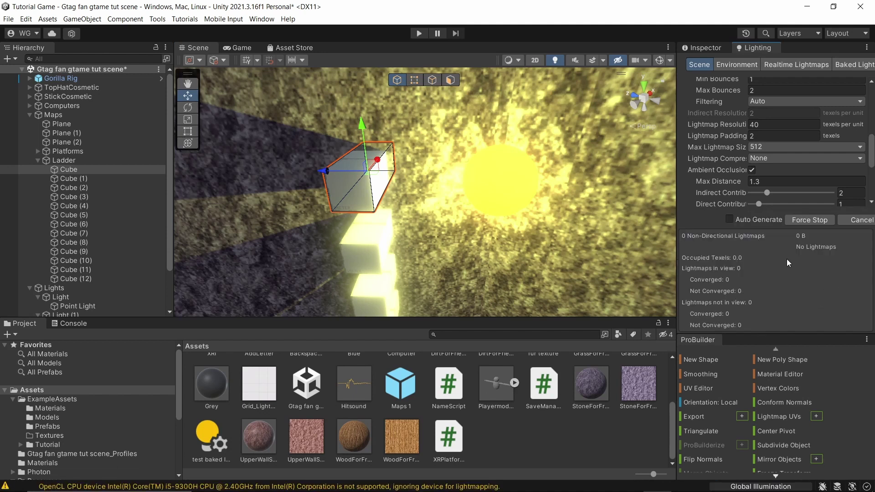
Examine the baked light and shadows on the ladder cubes and the stone wall around the glowing sphere.
right_drag(561, 267, 306, 273)
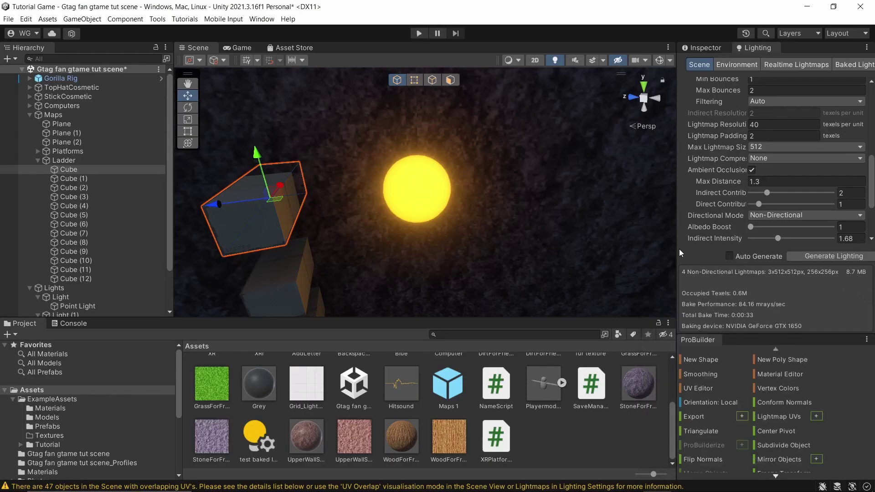
right_drag(455, 191, 137, 152)
key(w)
click(449, 174)
click(424, 168)
right_drag(425, 168, 351, 184)
key(w)
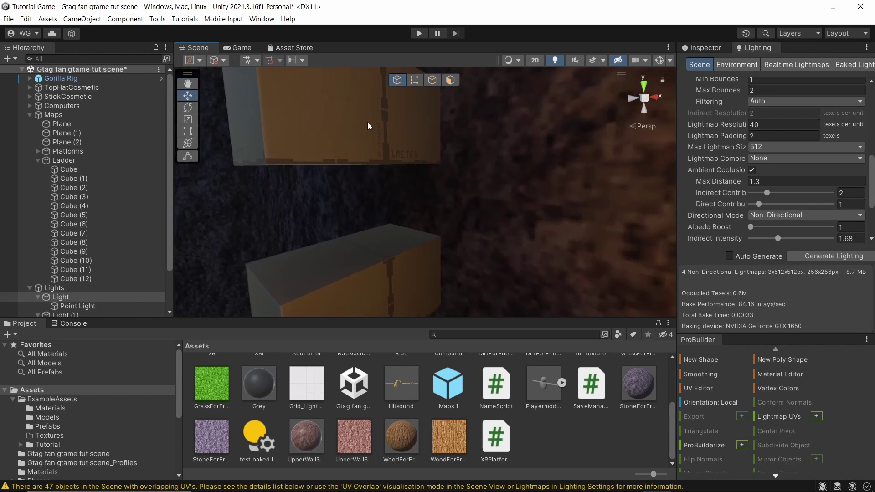
scroll(339, 131, down, 5)
right_drag(342, 149, 444, 201)
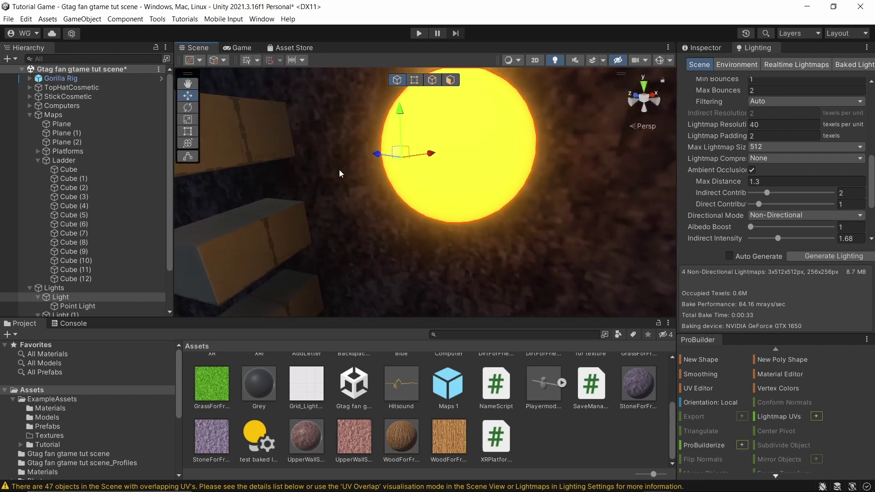
Examine the baked lighting on the red platforms and grass floor, and on the ladder from farther away.
right_drag(340, 174, 204, 228)
click(477, 208)
click(449, 230)
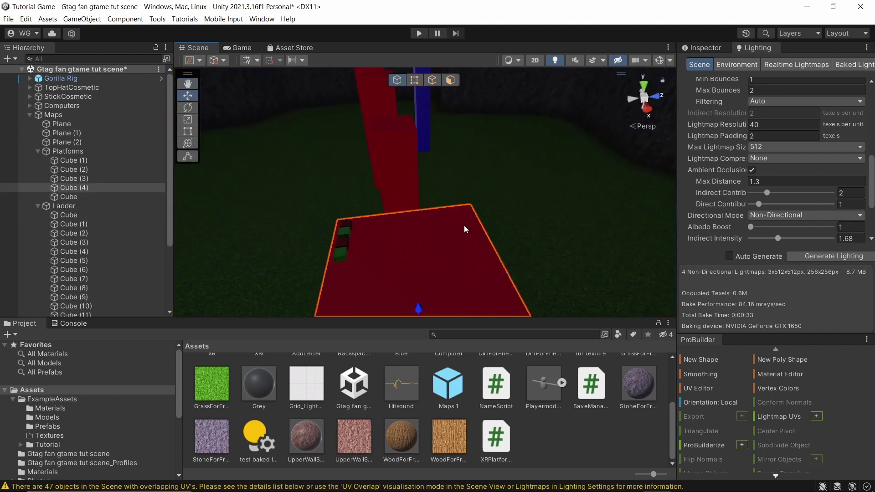
right_drag(464, 225, 407, 261)
right_drag(471, 235, 440, 219)
key(w)
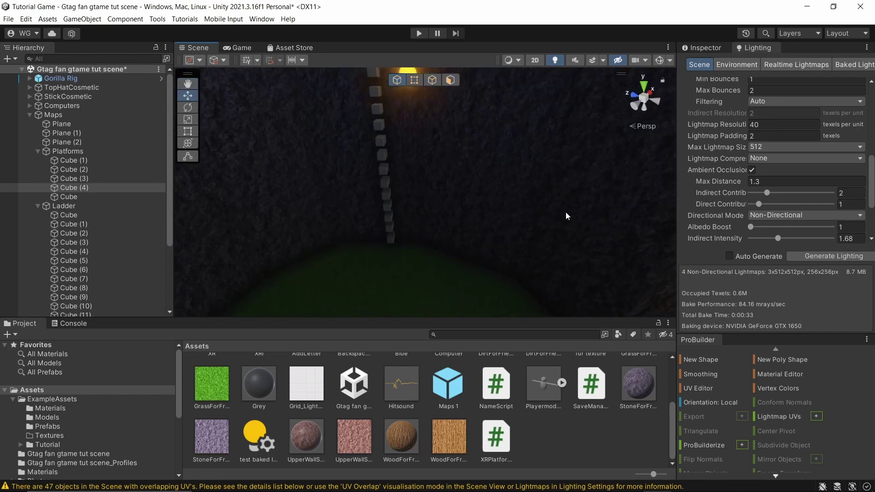
right_drag(349, 194, 386, 153)
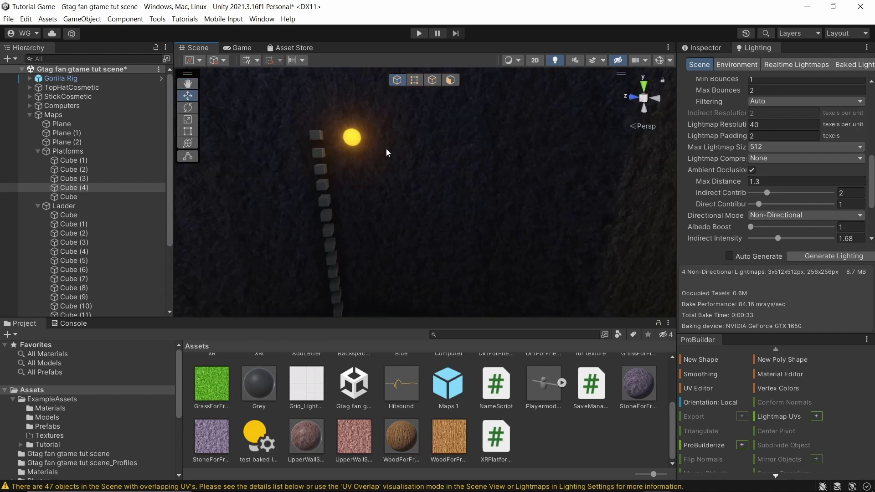
alt+drag(428, 136, 370, 176)
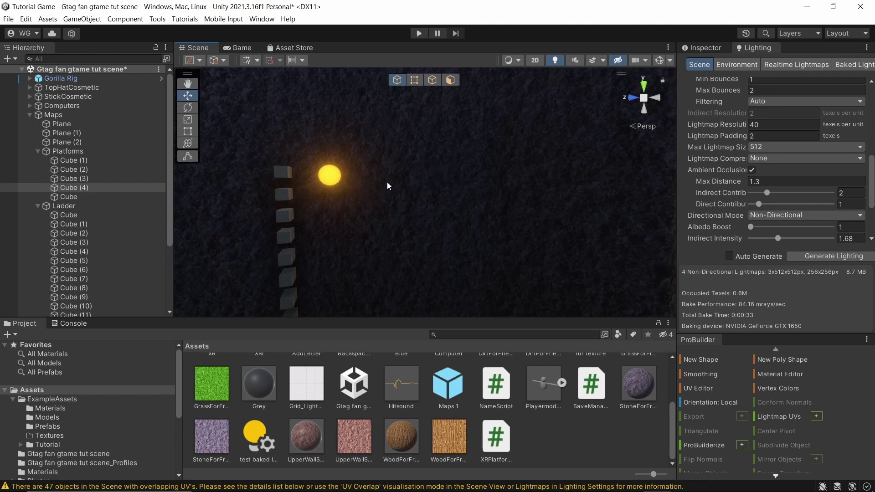
Try duplicating the cave wall plane and flipping the duplicate's normals so the outside of the map is covered.
right_drag(508, 193, 700, 224)
key(s)
alt+drag(701, 227, 442, 104)
click(449, 111)
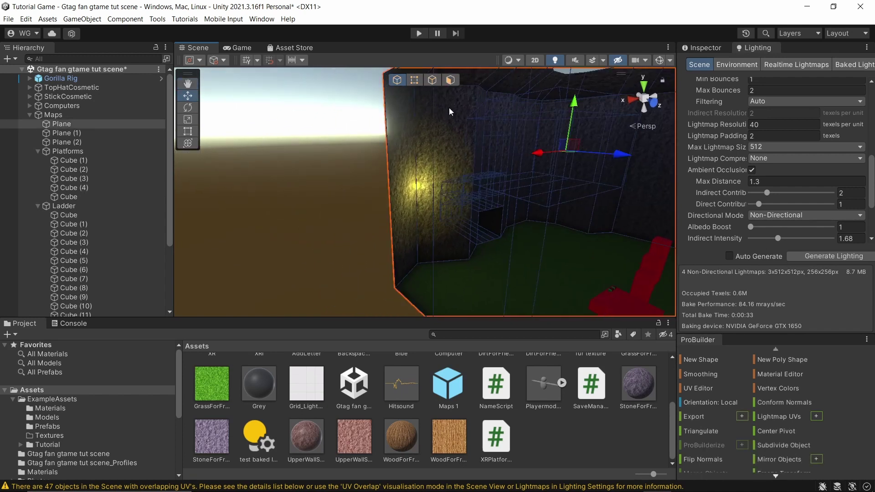
key(ctrl+d)
scroll(779, 411, down, 1)
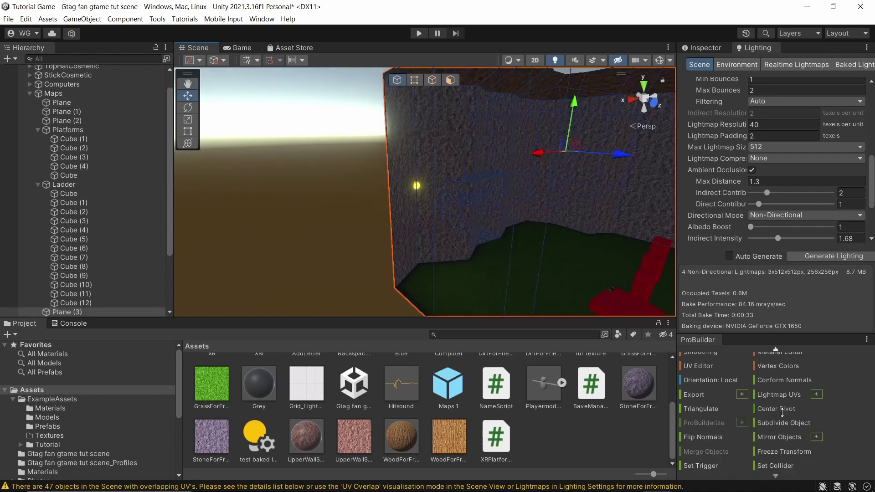
alt+drag(524, 232, 477, 200)
right_drag(476, 199, 459, 202)
right_drag(499, 274, 459, 279)
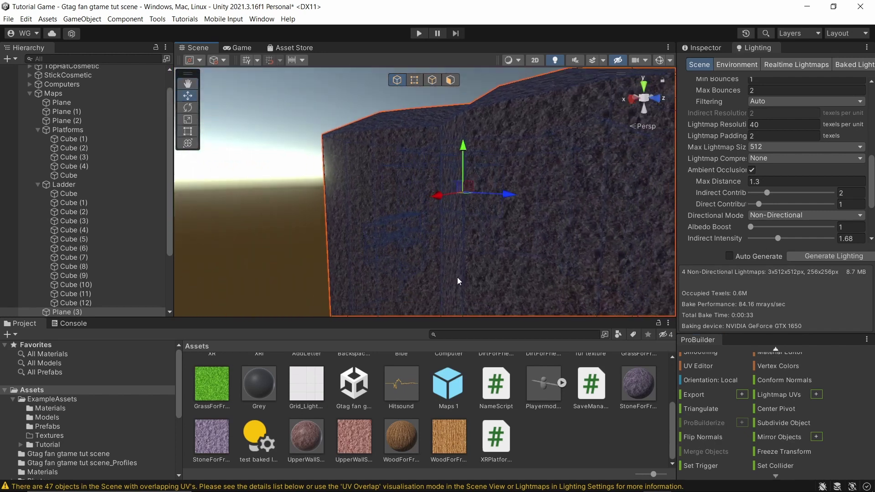
click(278, 187)
right_drag(489, 223, 479, 225)
alt+drag(478, 226, 506, 269)
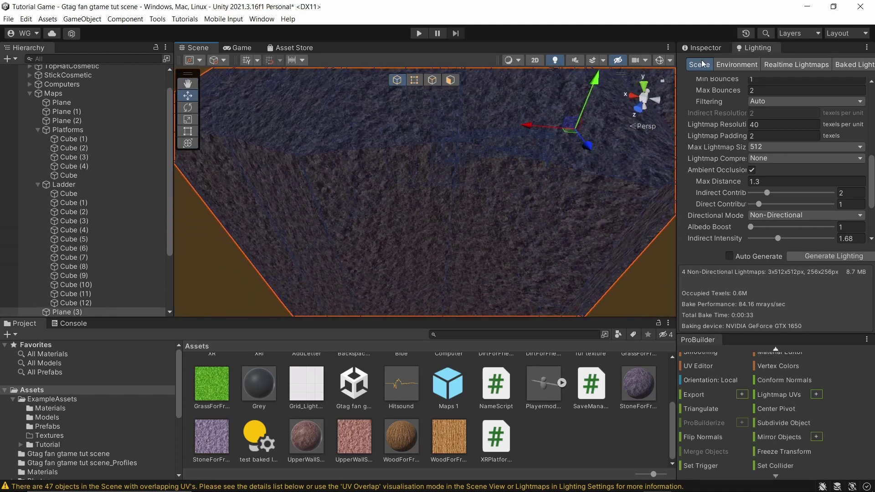
Toggle the duplicated wall plane off and on, and delete it from the Maps group.
click(702, 47)
click(707, 63)
click(707, 64)
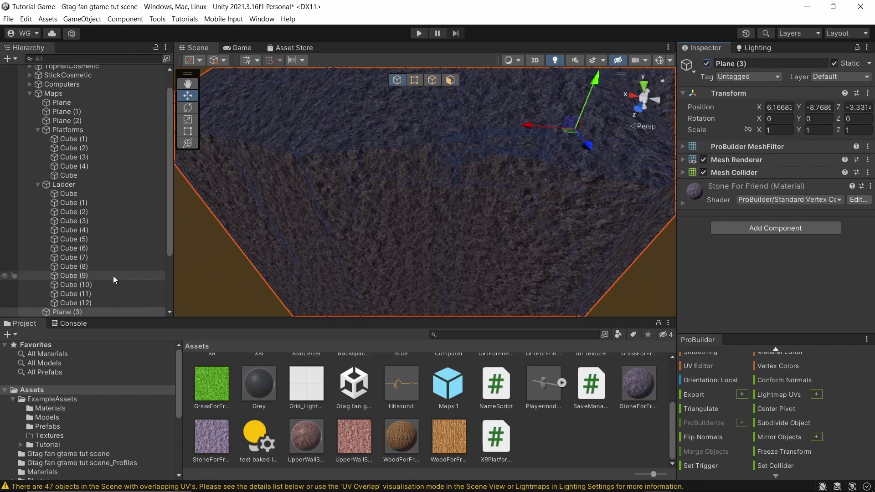
right_click(59, 312)
click(98, 233)
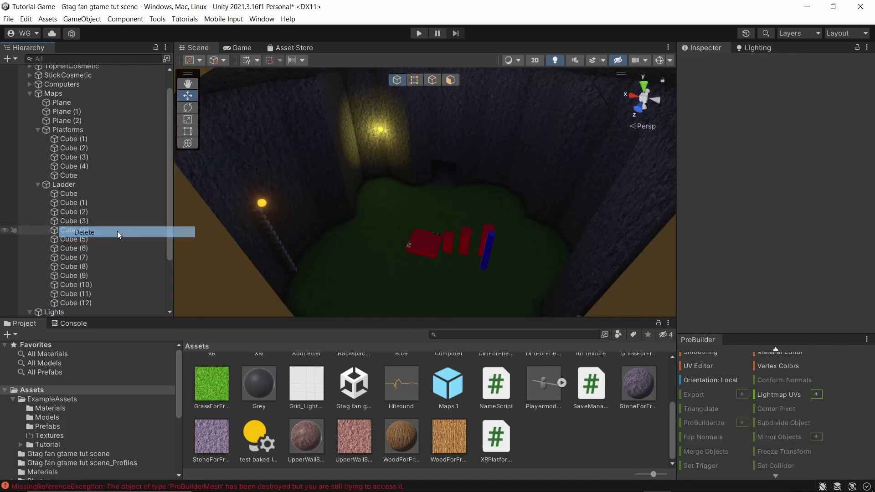
Select the four red platform cubes and the blue one together and mark them all as Static.
right_drag(339, 237, 372, 201)
right_drag(412, 176, 110, 237)
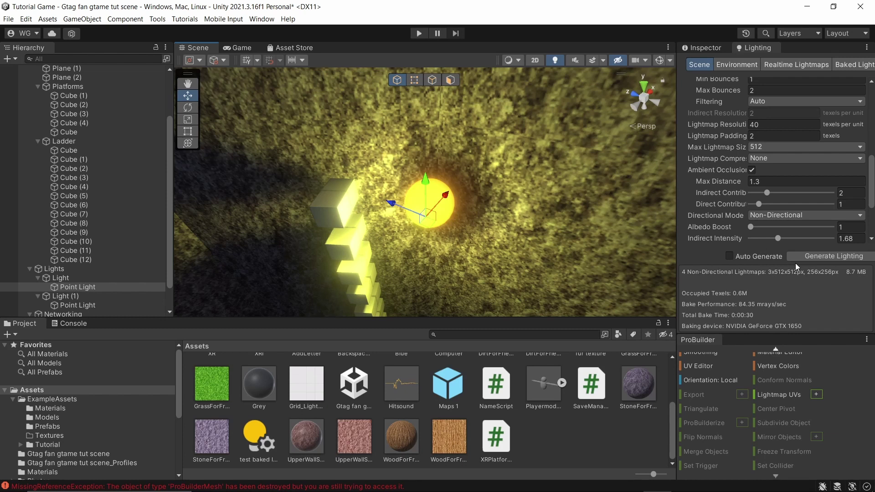
right_drag(486, 184, 774, 243)
right_drag(540, 165, 378, 191)
click(378, 191)
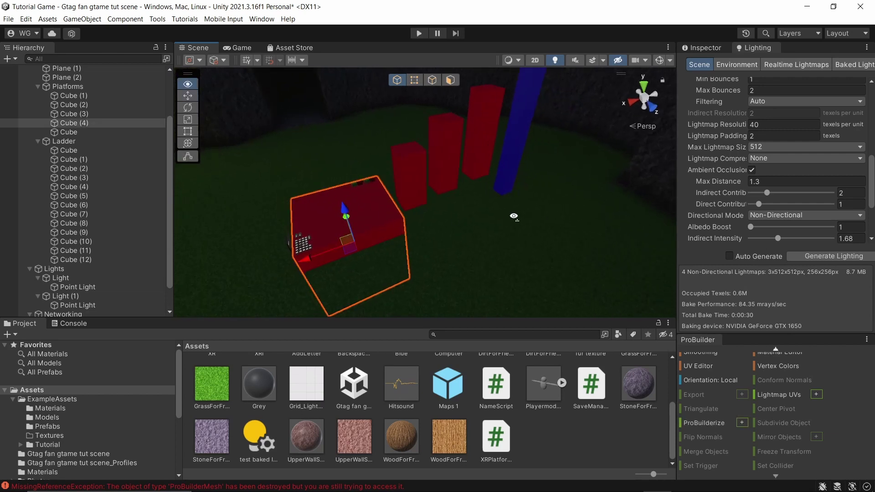
key(f)
click(704, 48)
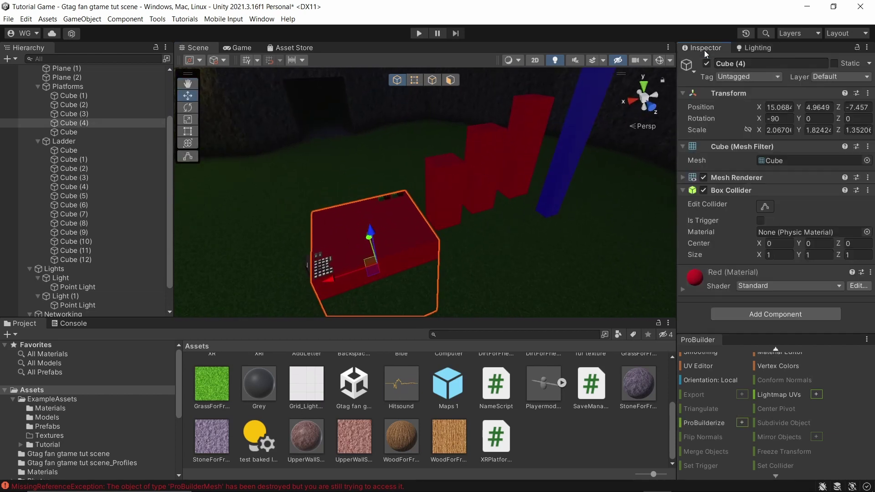
shift+click(451, 182)
shift+click(489, 169)
shift+click(524, 148)
shift+click(576, 138)
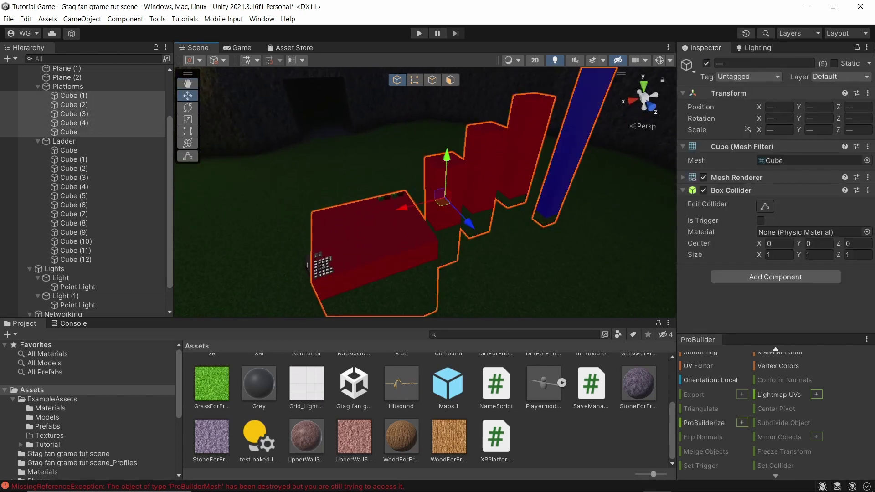
key(f)
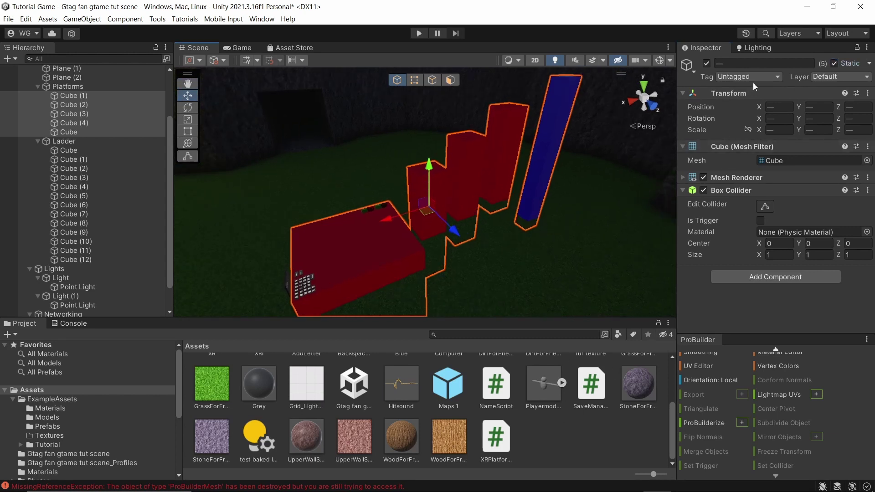
Regenerate the baked lighting with the static platforms included.
click(758, 47)
click(583, 432)
right_drag(518, 272, 524, 141)
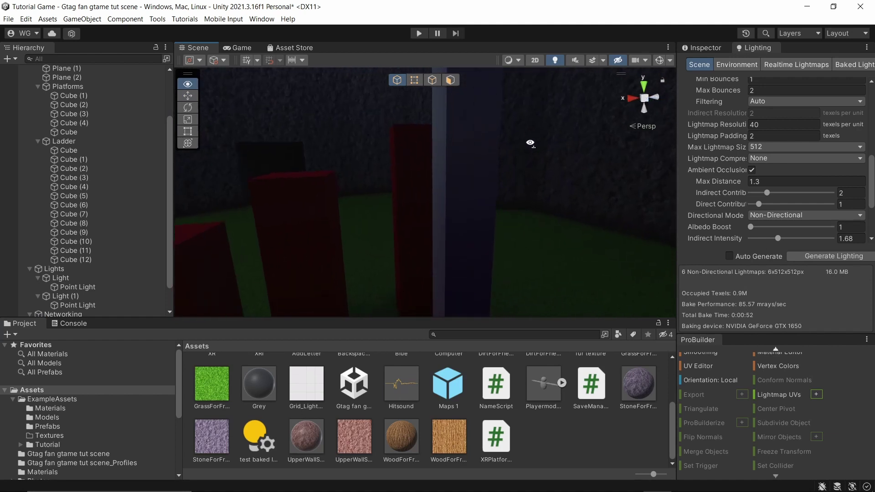
Lower the Smoothness of the blue platform's material to its minimum.
click(472, 169)
right_drag(419, 188, 532, 146)
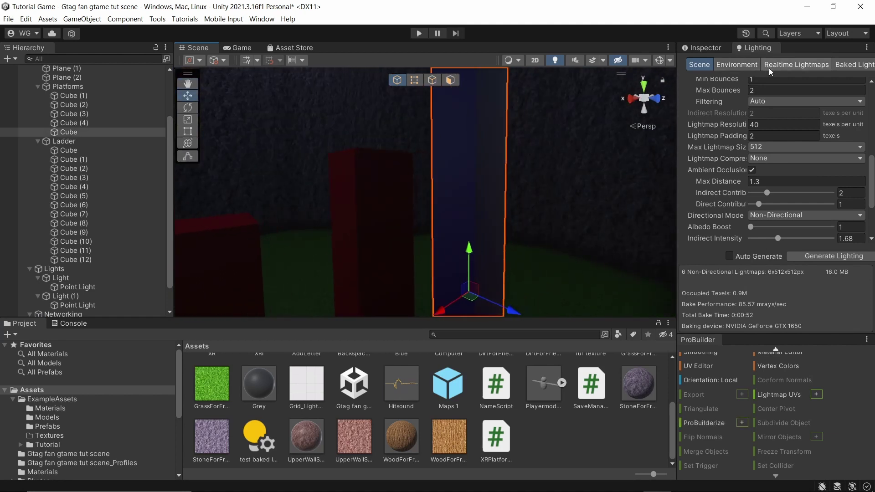
click(710, 47)
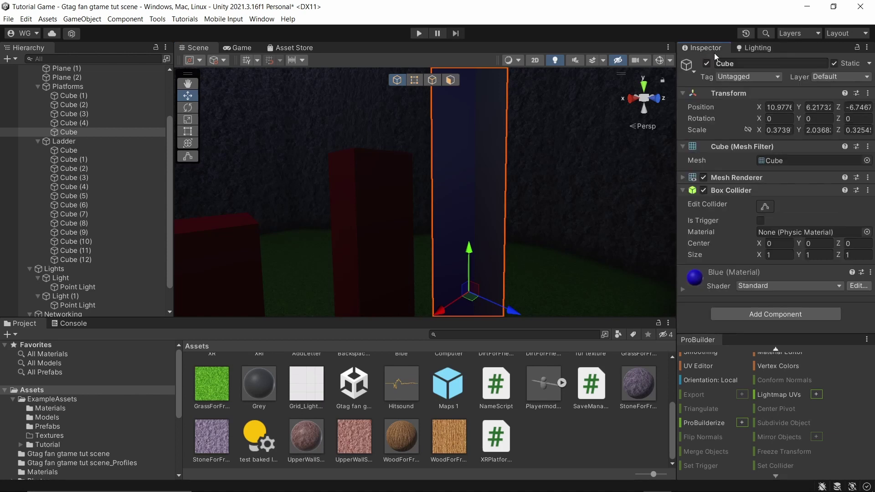
click(686, 286)
scroll(752, 275, down, 2)
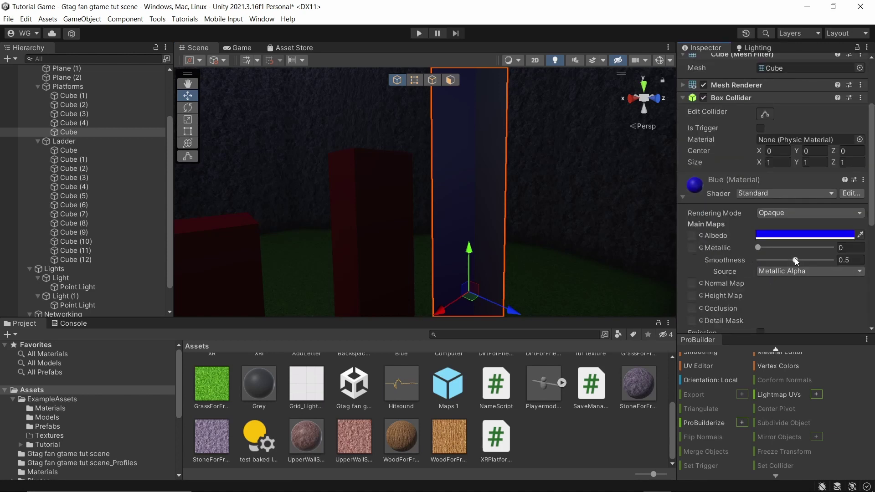
drag(795, 258, 757, 261)
Collapse the Platforms, Maps and Networking groups in the scene's object list.
right_drag(653, 266, 107, 196)
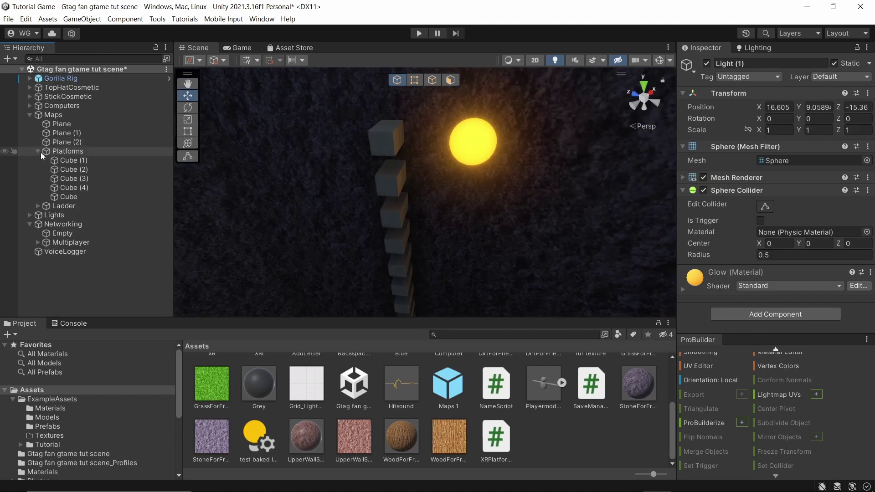
click(41, 152)
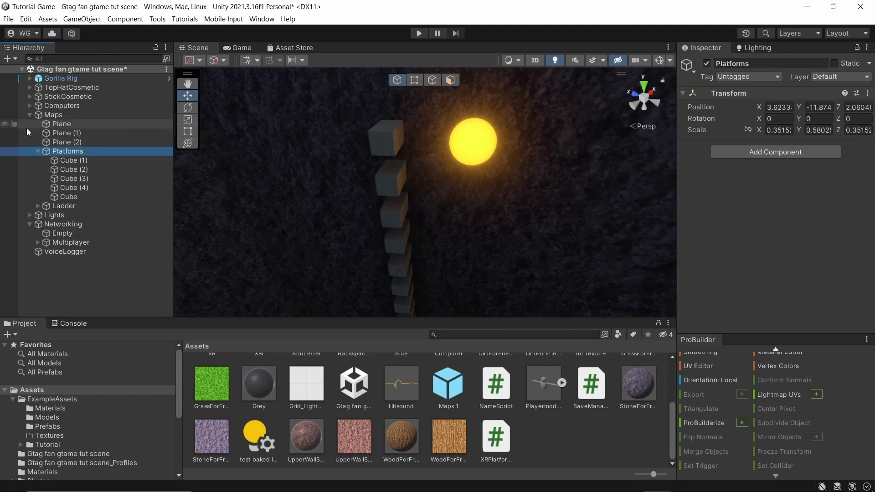
click(37, 152)
click(30, 114)
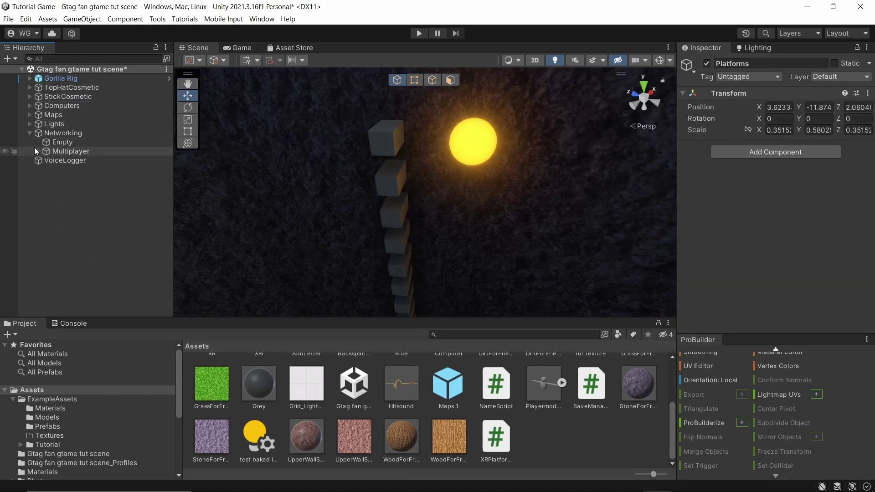
click(29, 134)
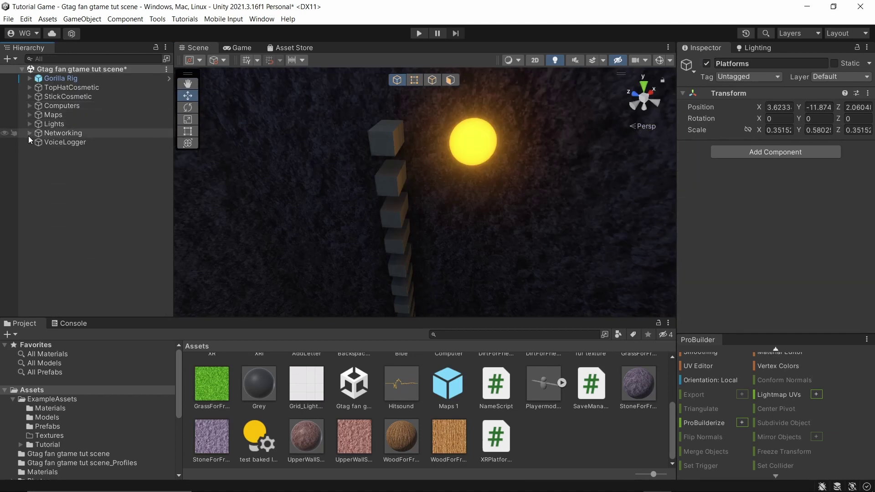
Examine the finished lighting around both light spheres, on the ladder cubes and over the platforms and grass floor.
right_drag(296, 257, 635, 164)
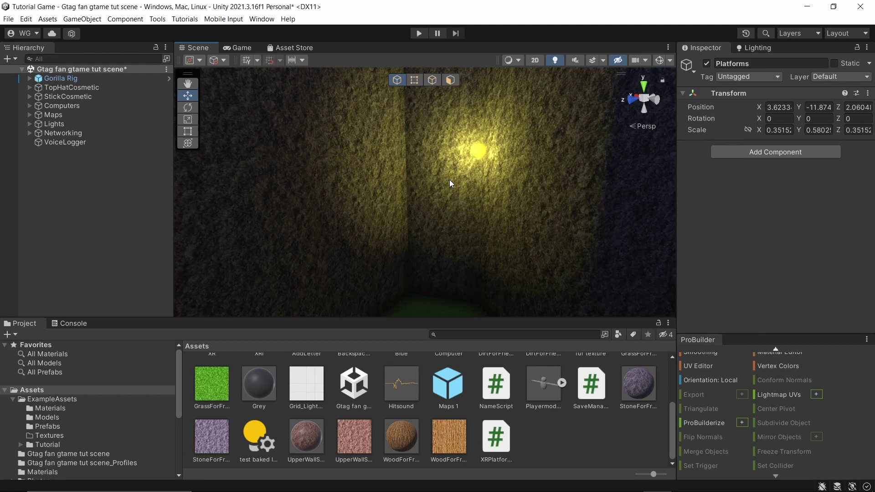
right_drag(449, 180, 205, 121)
click(406, 193)
right_drag(406, 192, 328, 191)
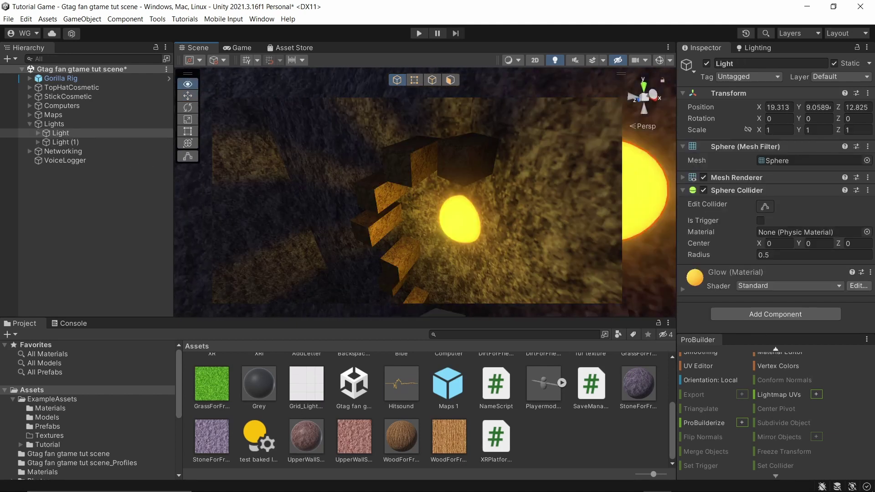
right_drag(510, 196, 495, 219)
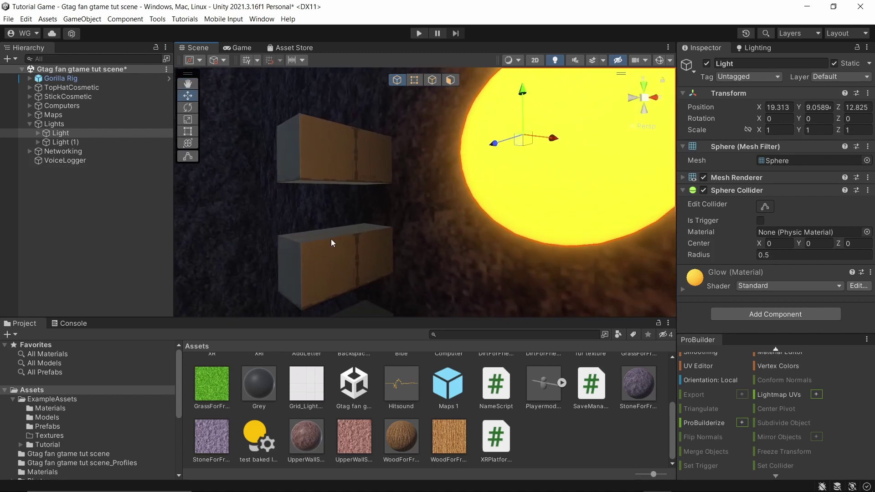
right_drag(331, 239, 495, 193)
key(s)
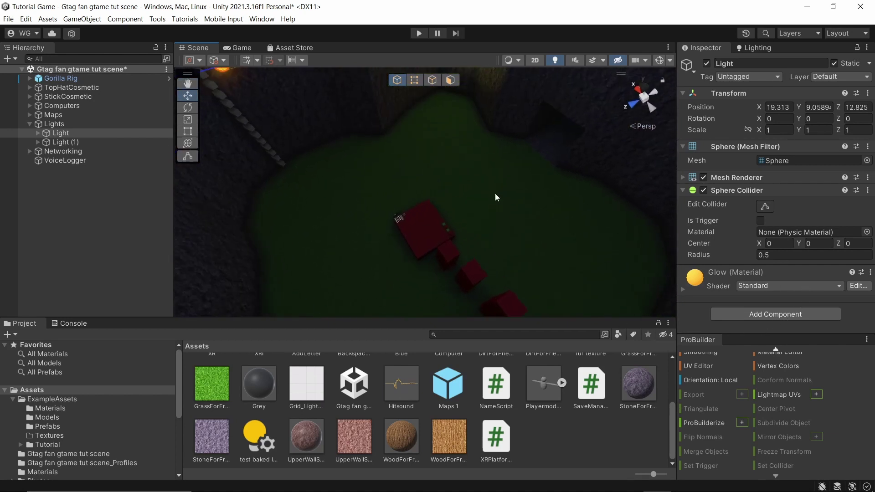